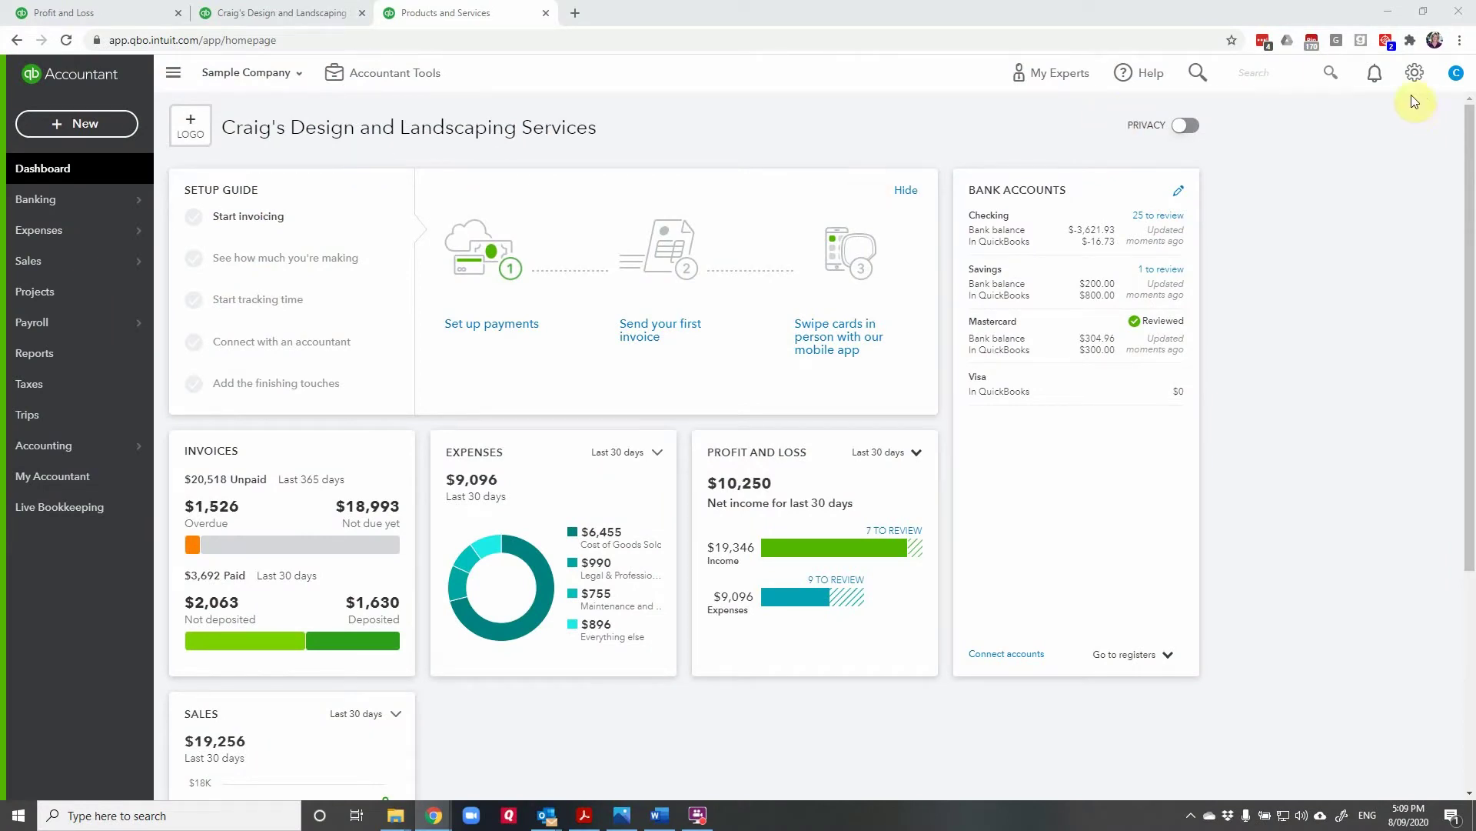
Step: Go to Tools > Budgeting and start a new FY2020 budget
left_click(1419, 76)
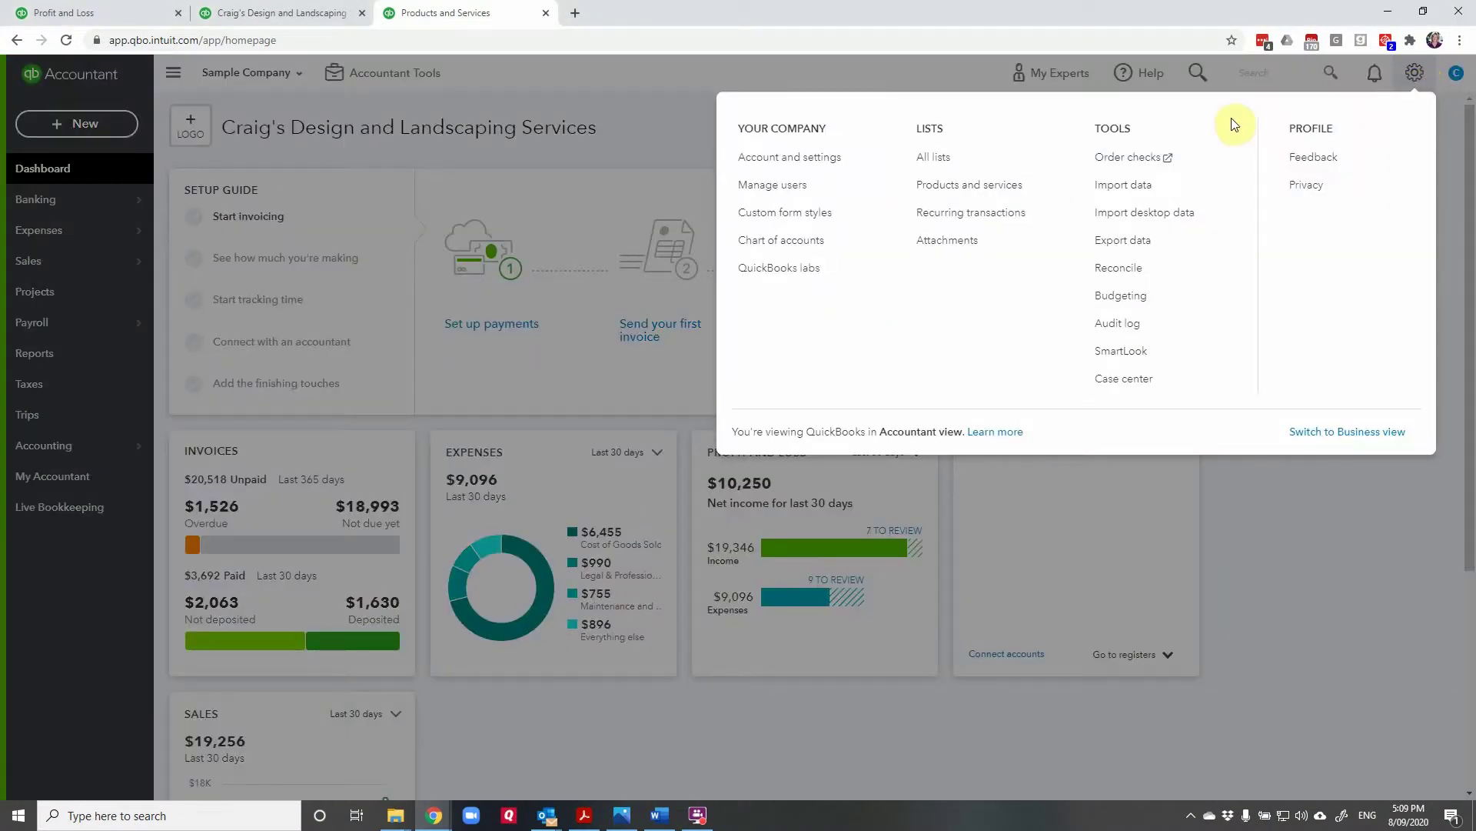
left_click(1125, 297)
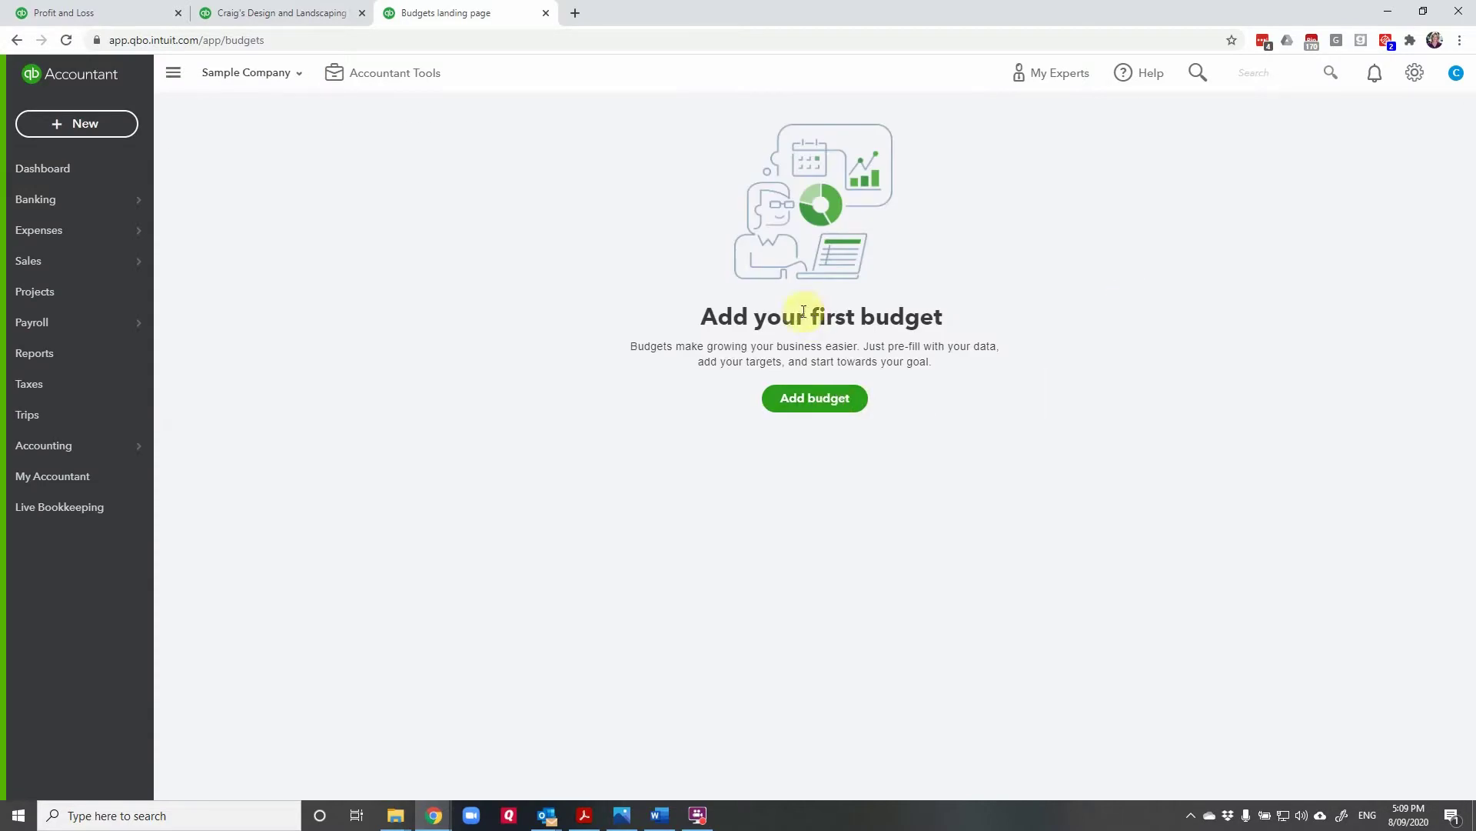
left_click(825, 406)
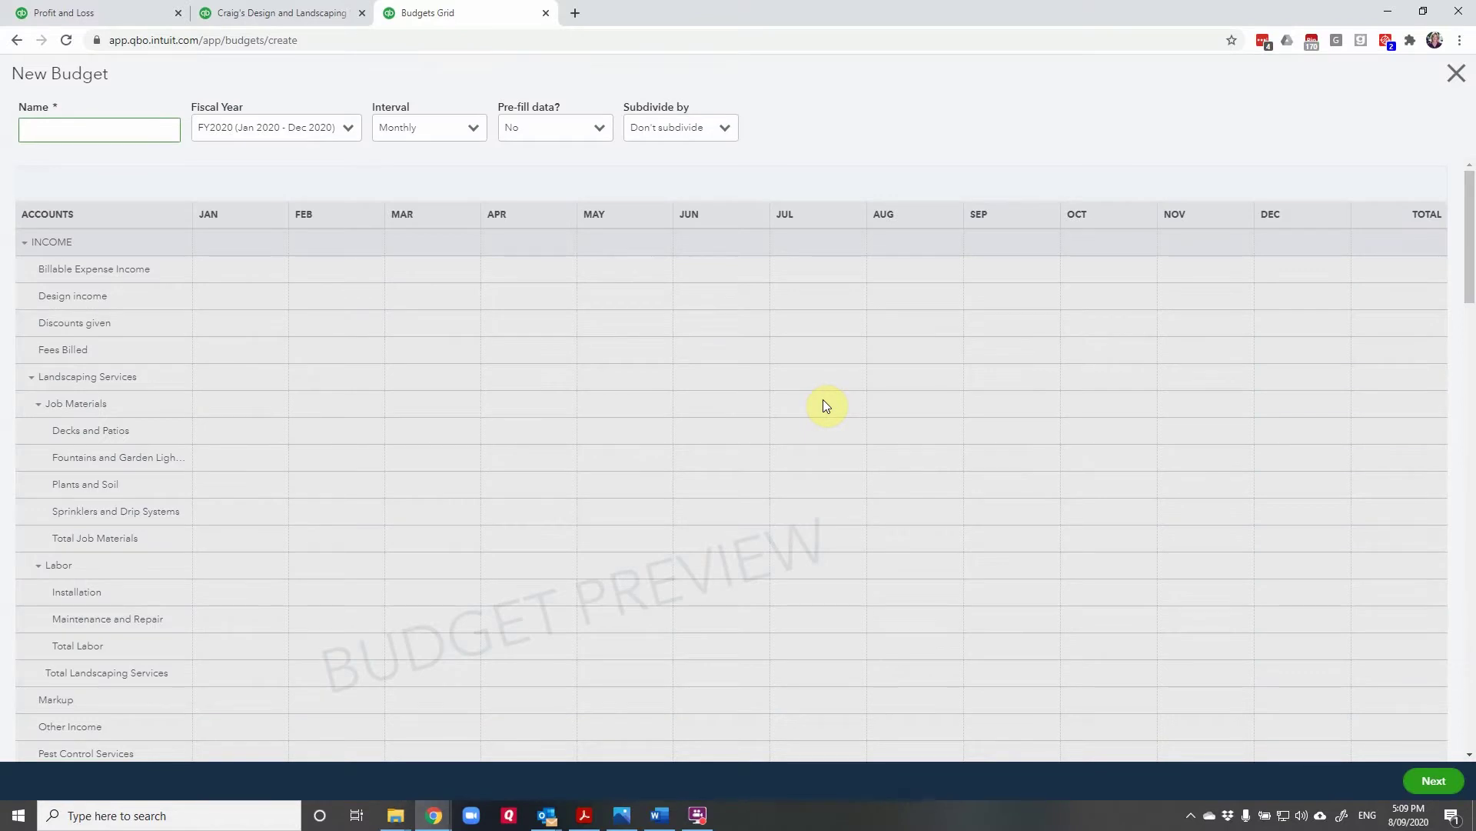
Step: Keep the Monthly interval, try 2020 actuals pre-fill, and name the budget '2020 budget'
left_click(469, 127)
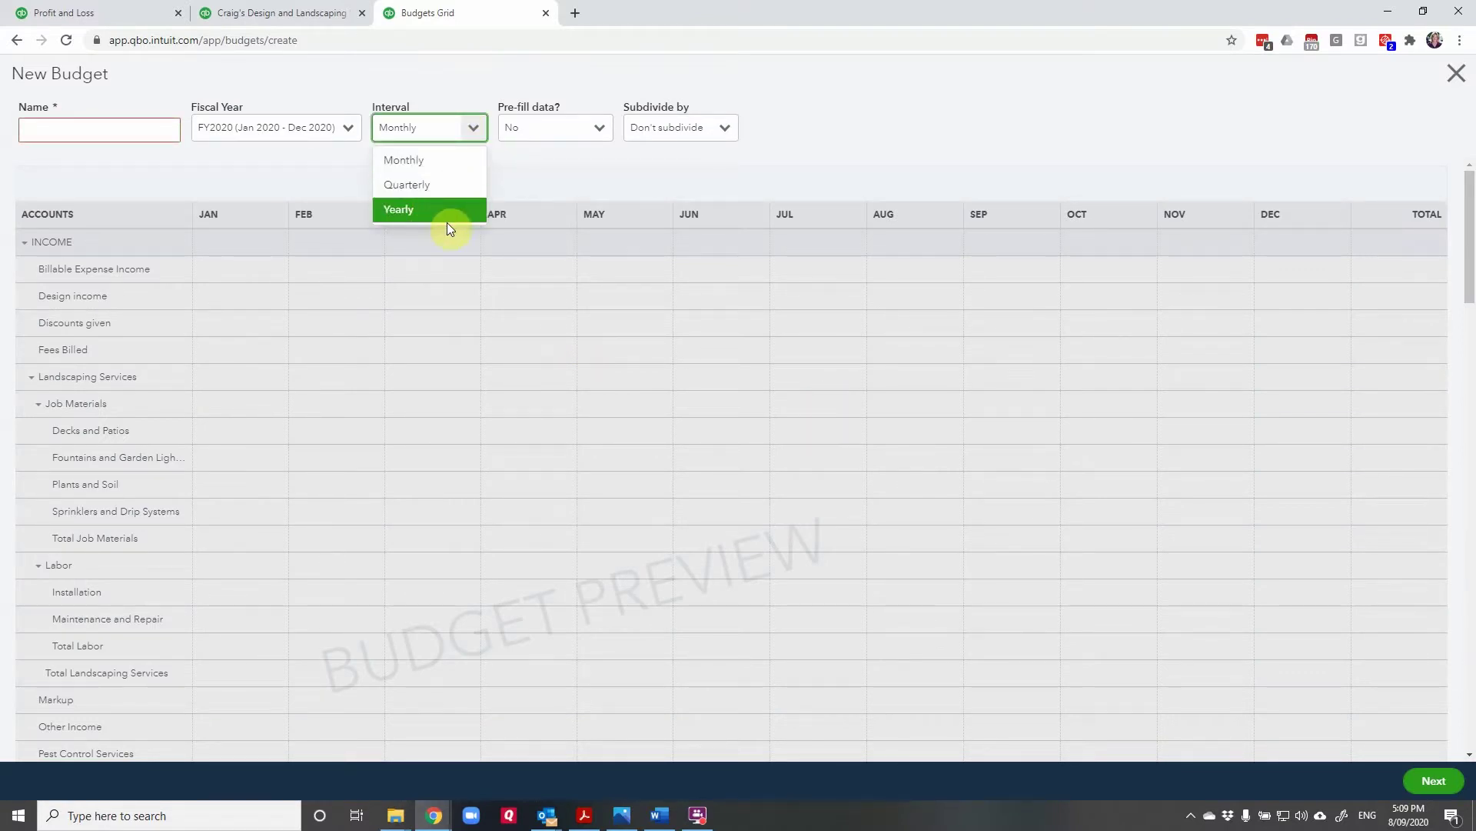
left_click(599, 130)
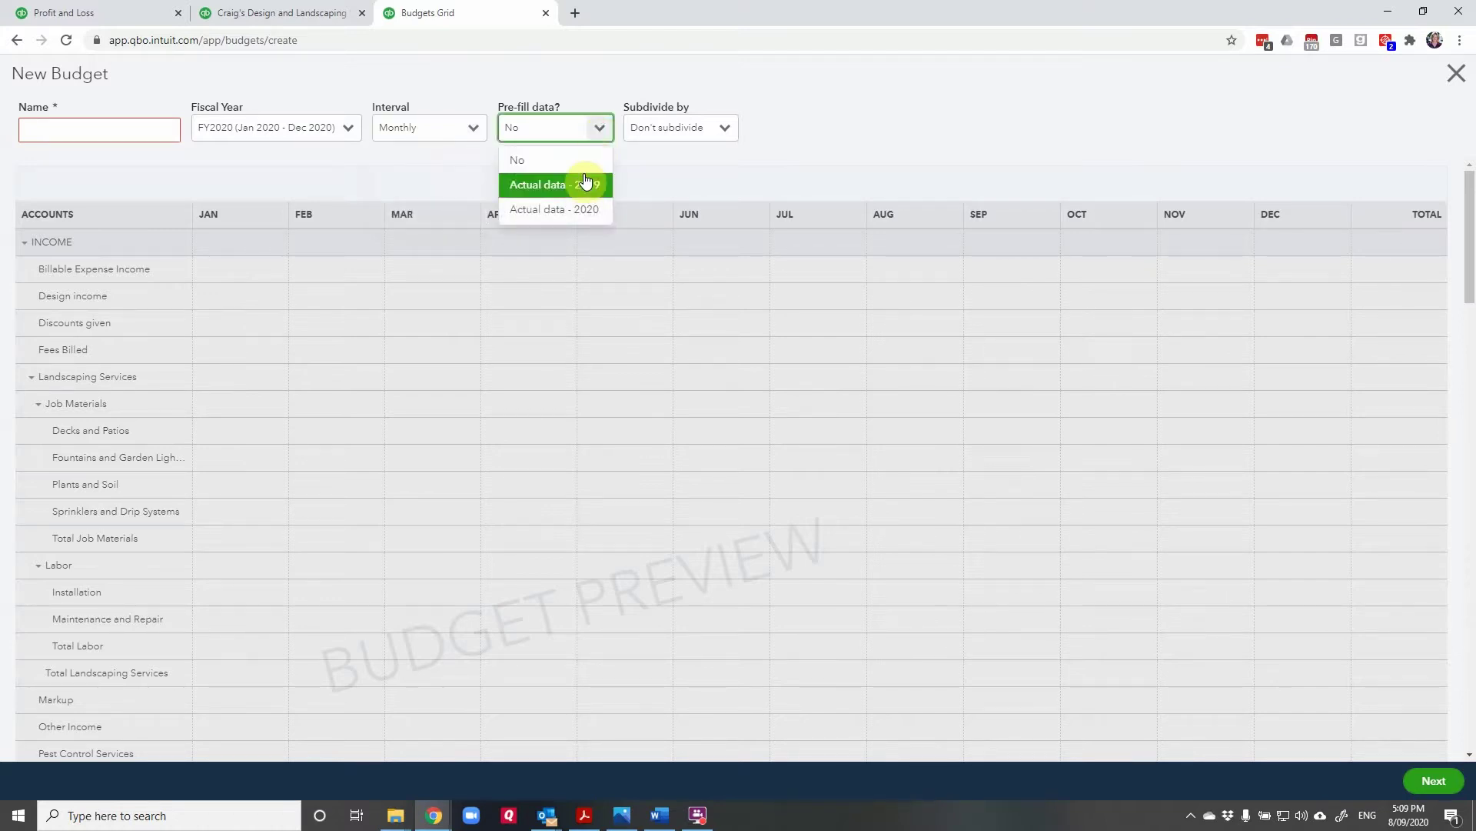
left_click(572, 224)
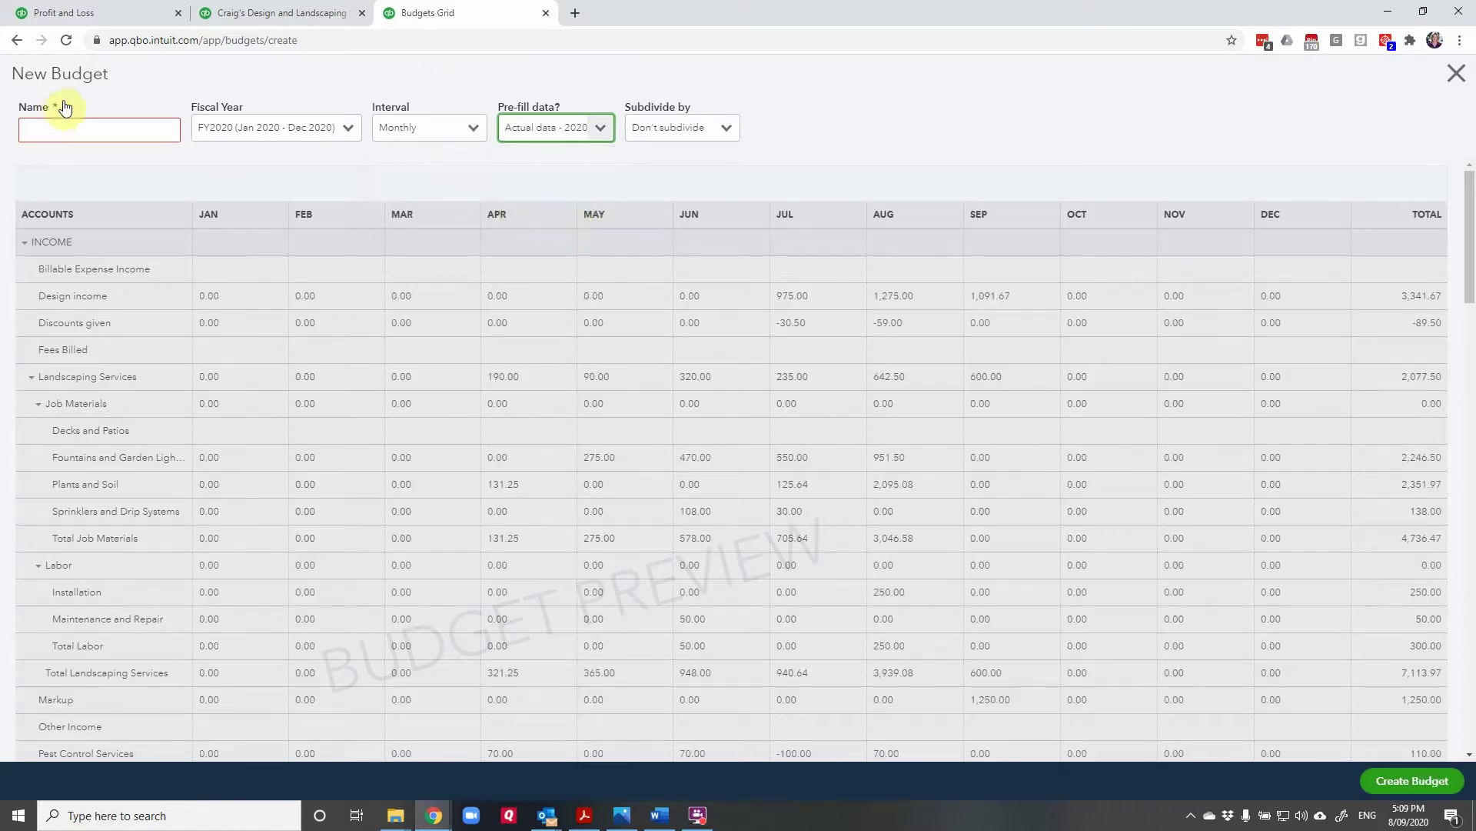
left_click(75, 126)
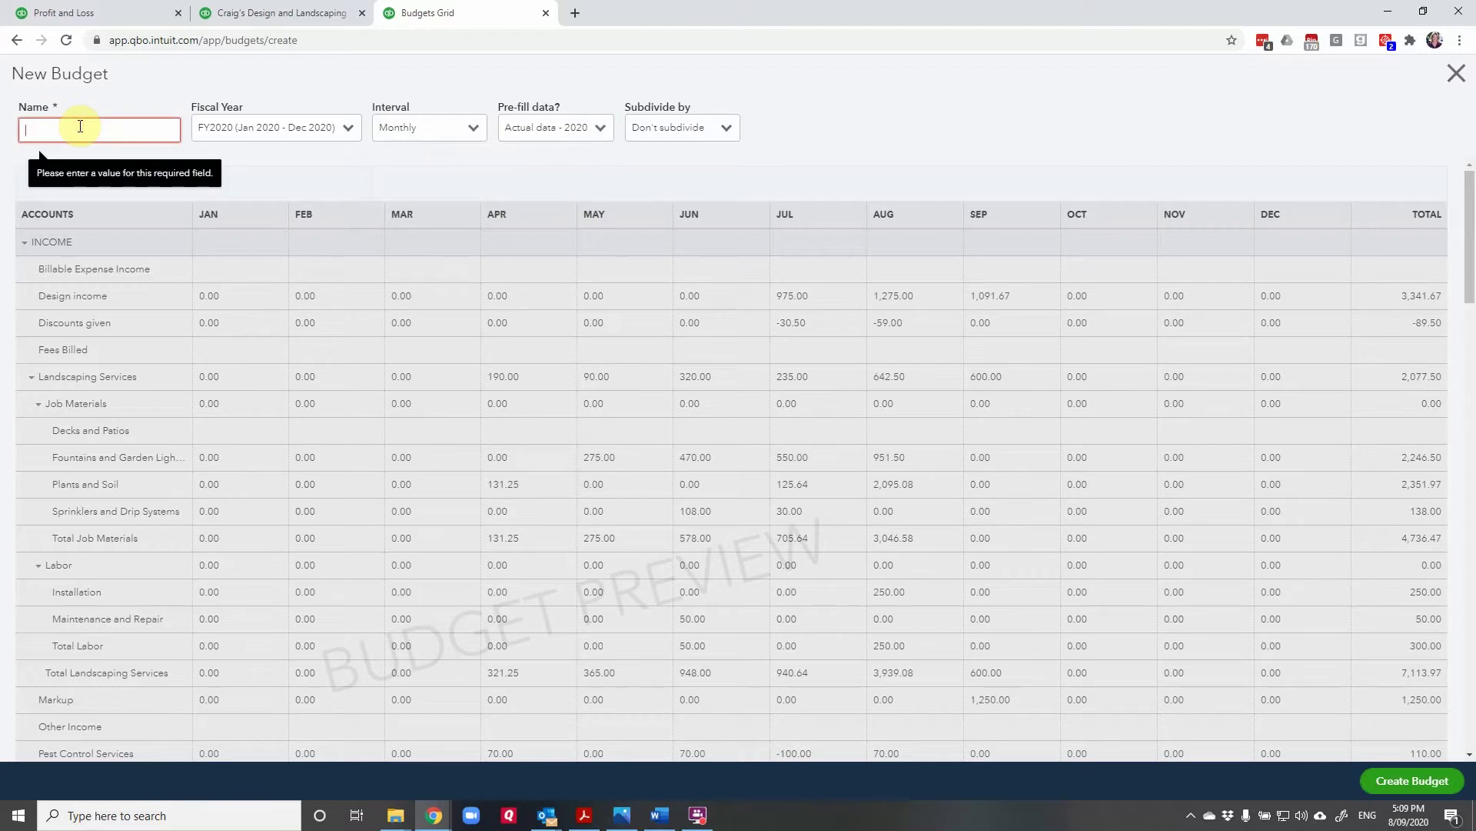
type("2020 budget")
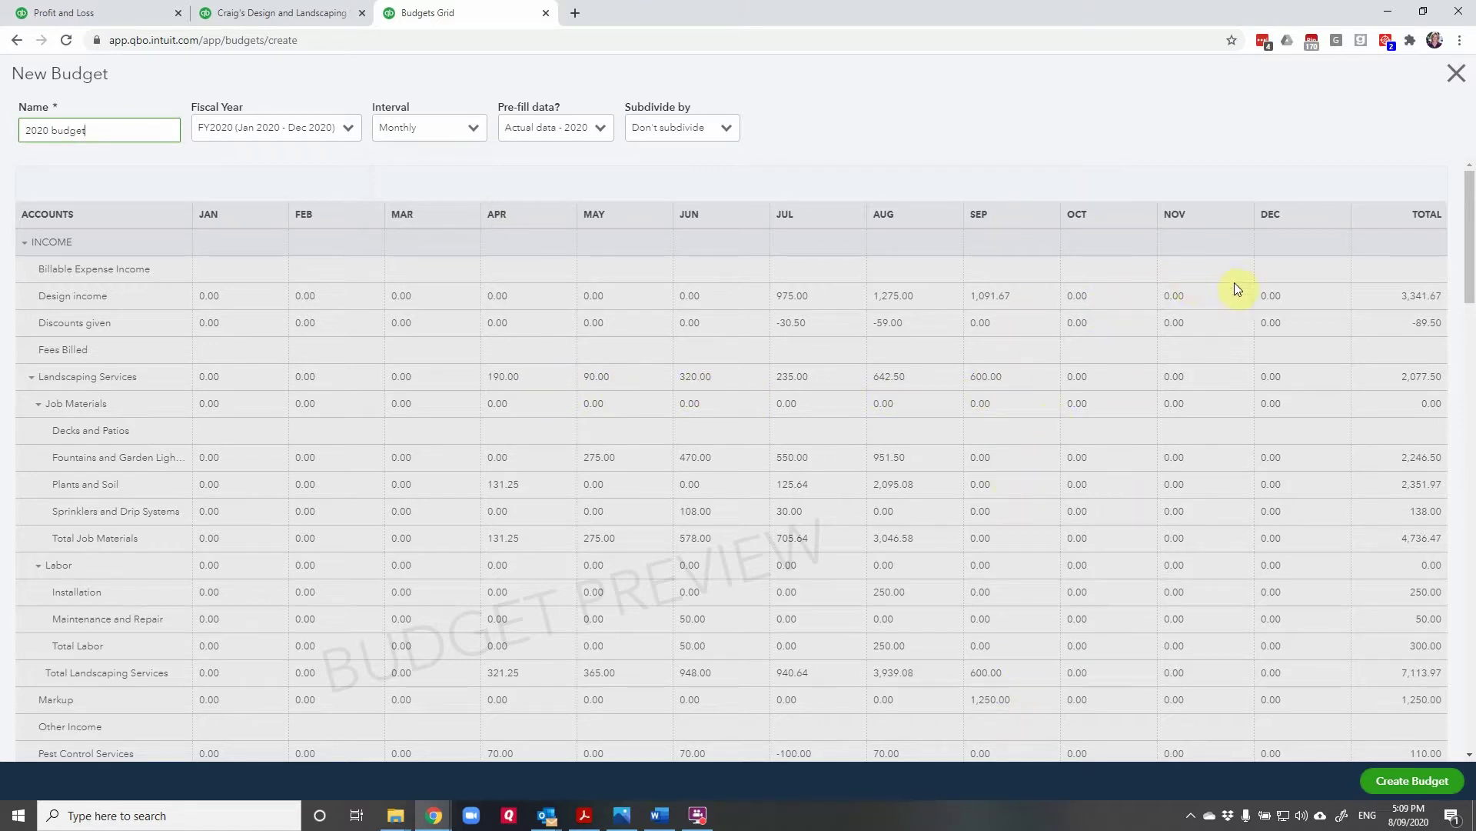
Step: Set Pre-fill data to No so the monthly grid starts empty
left_click(601, 127)
left_click(582, 186)
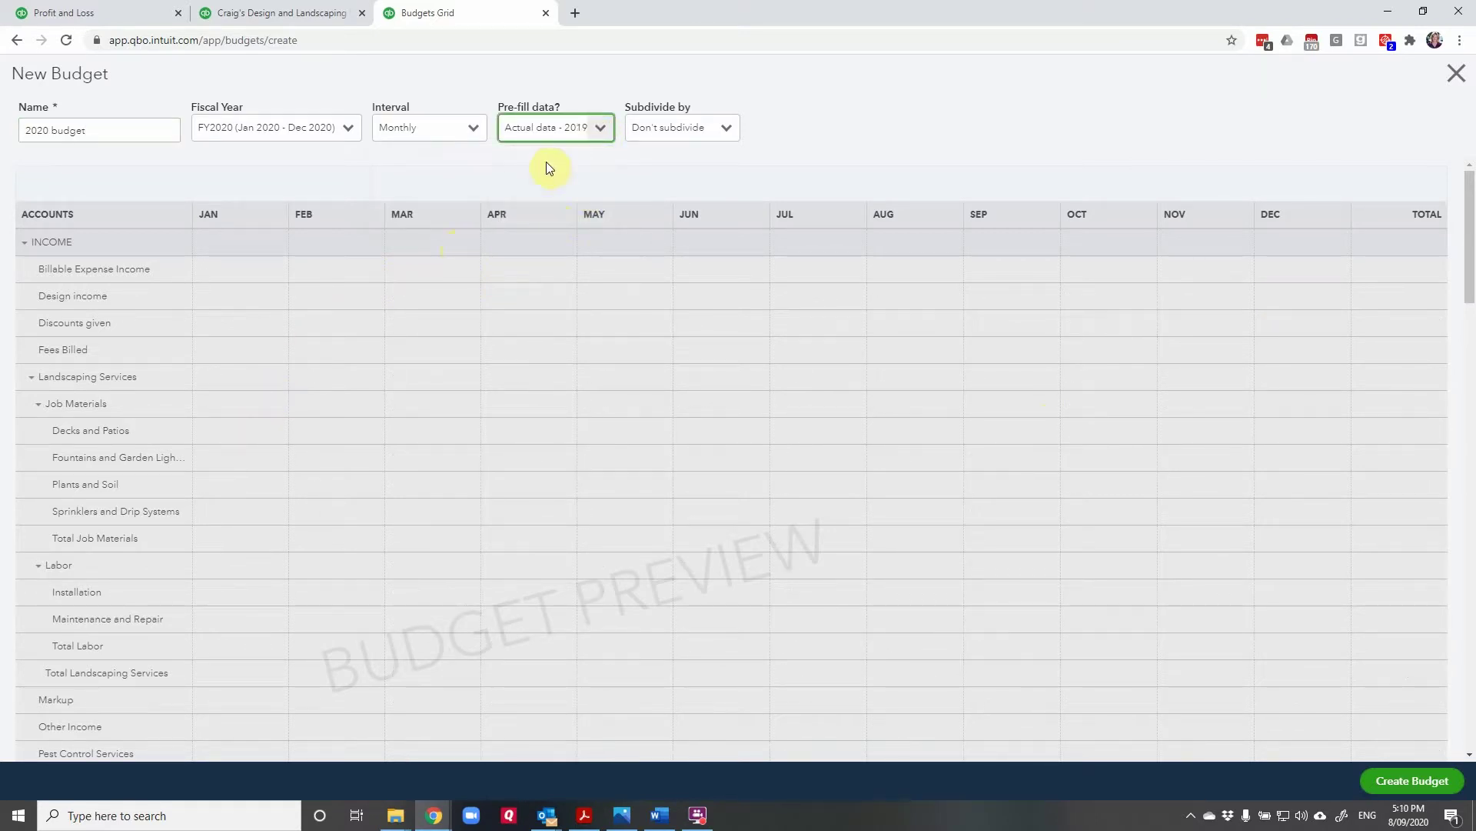
left_click(605, 133)
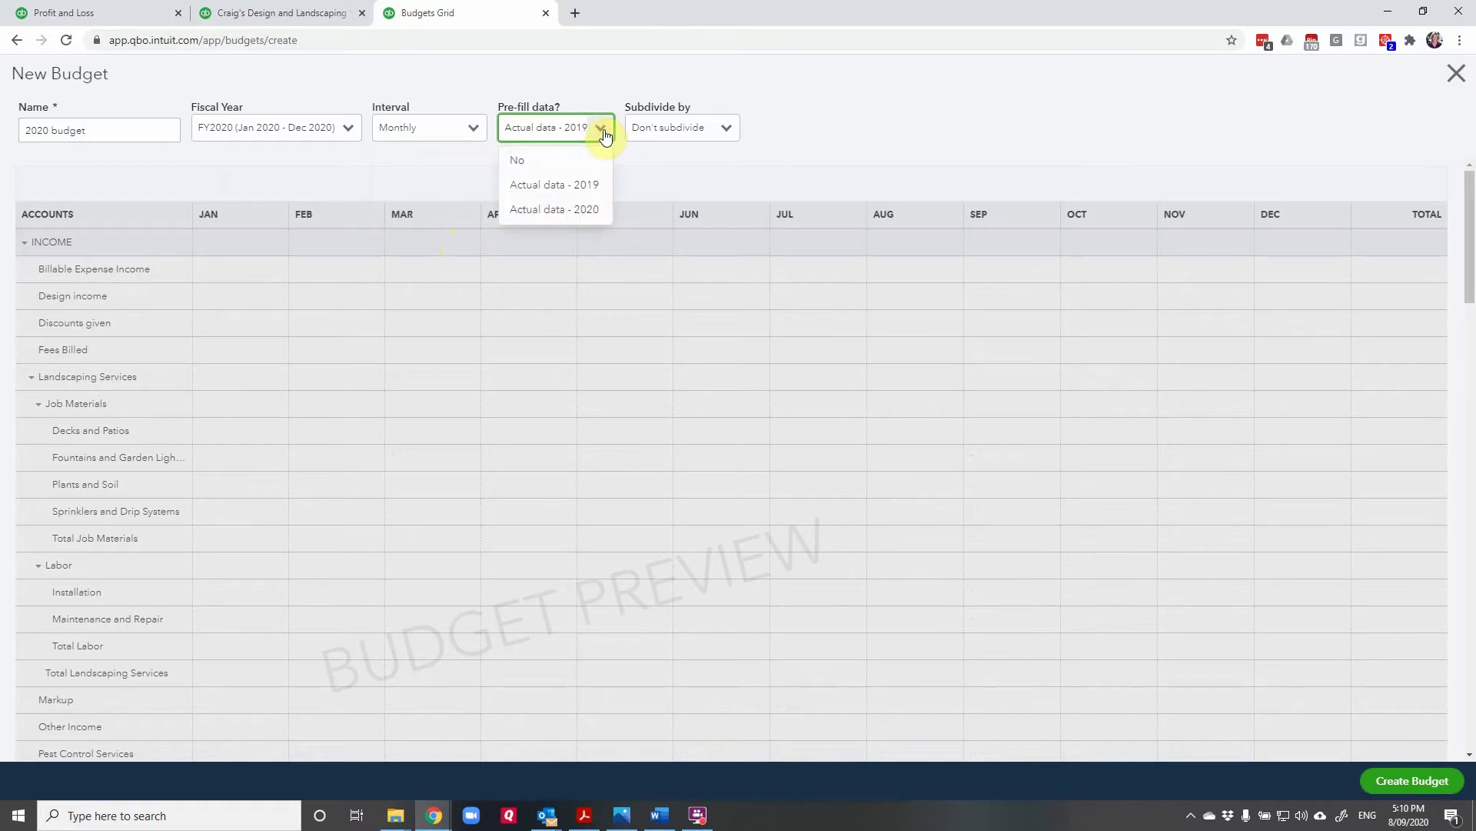
left_click(542, 163)
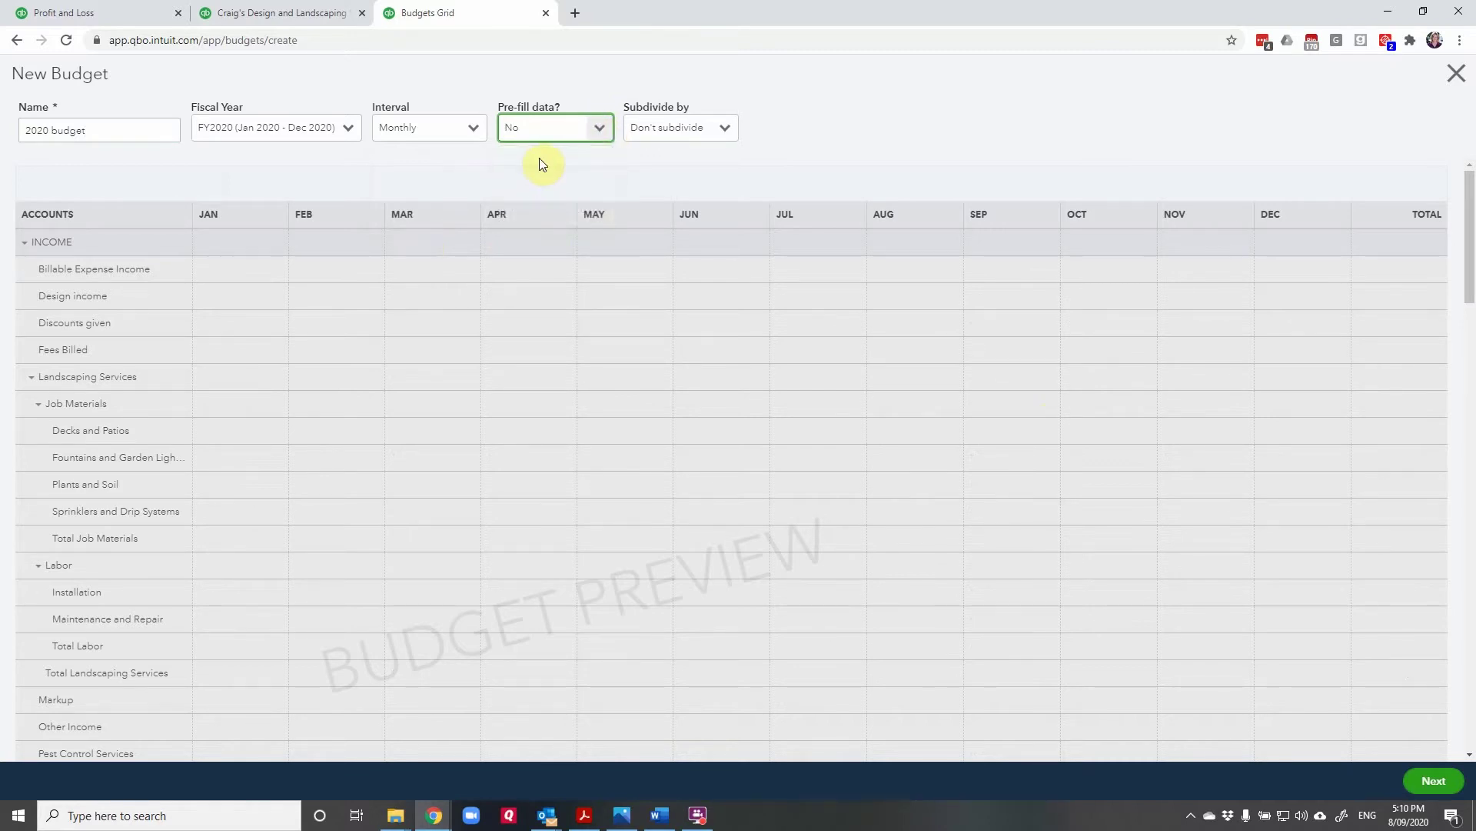
left_click(100, 129)
type("Budget 2020")
Step: Try subdividing the budget by Customer and browse the customer list without choosing any
left_click(726, 130)
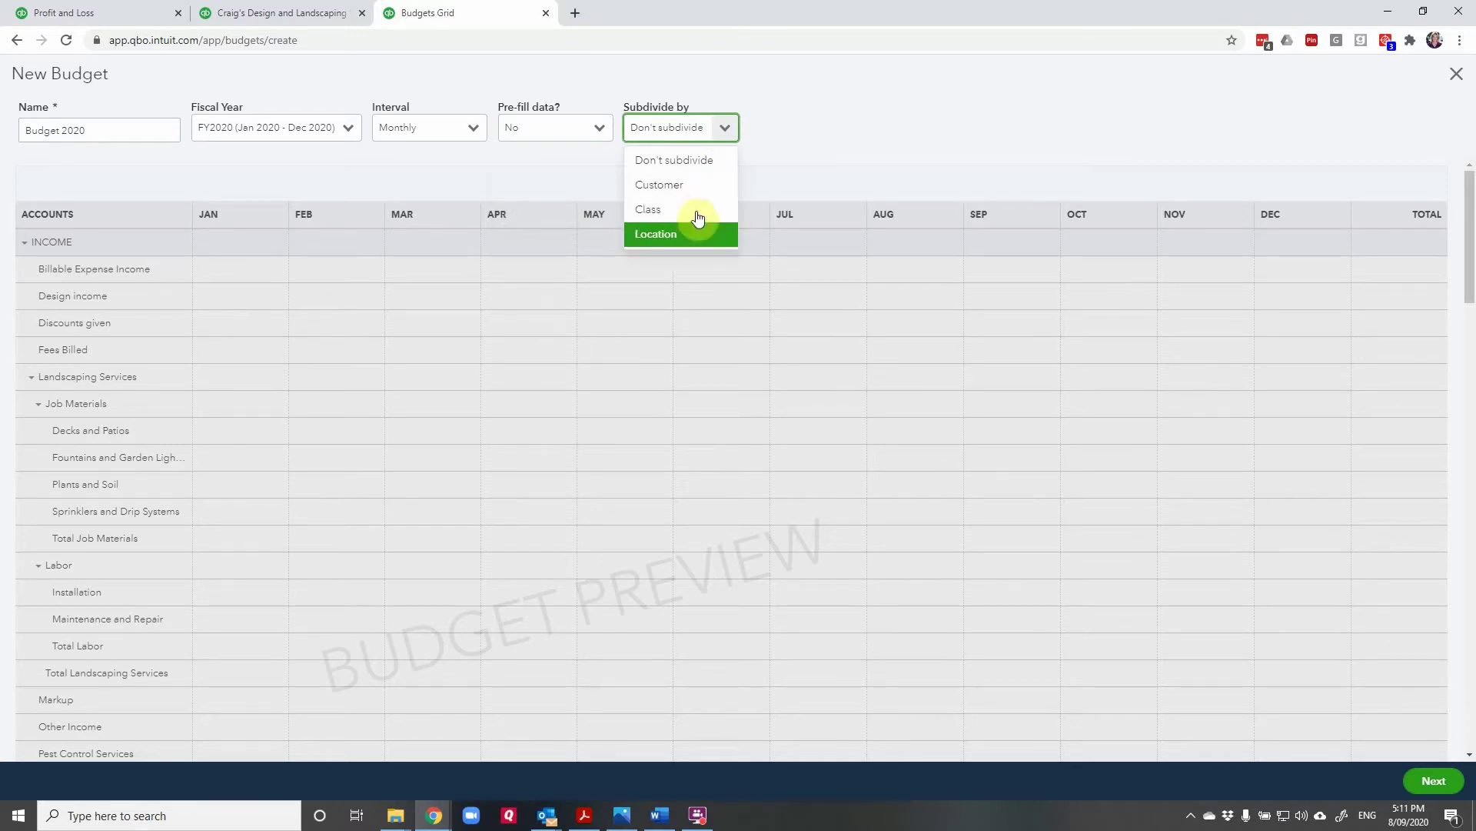
left_click(697, 185)
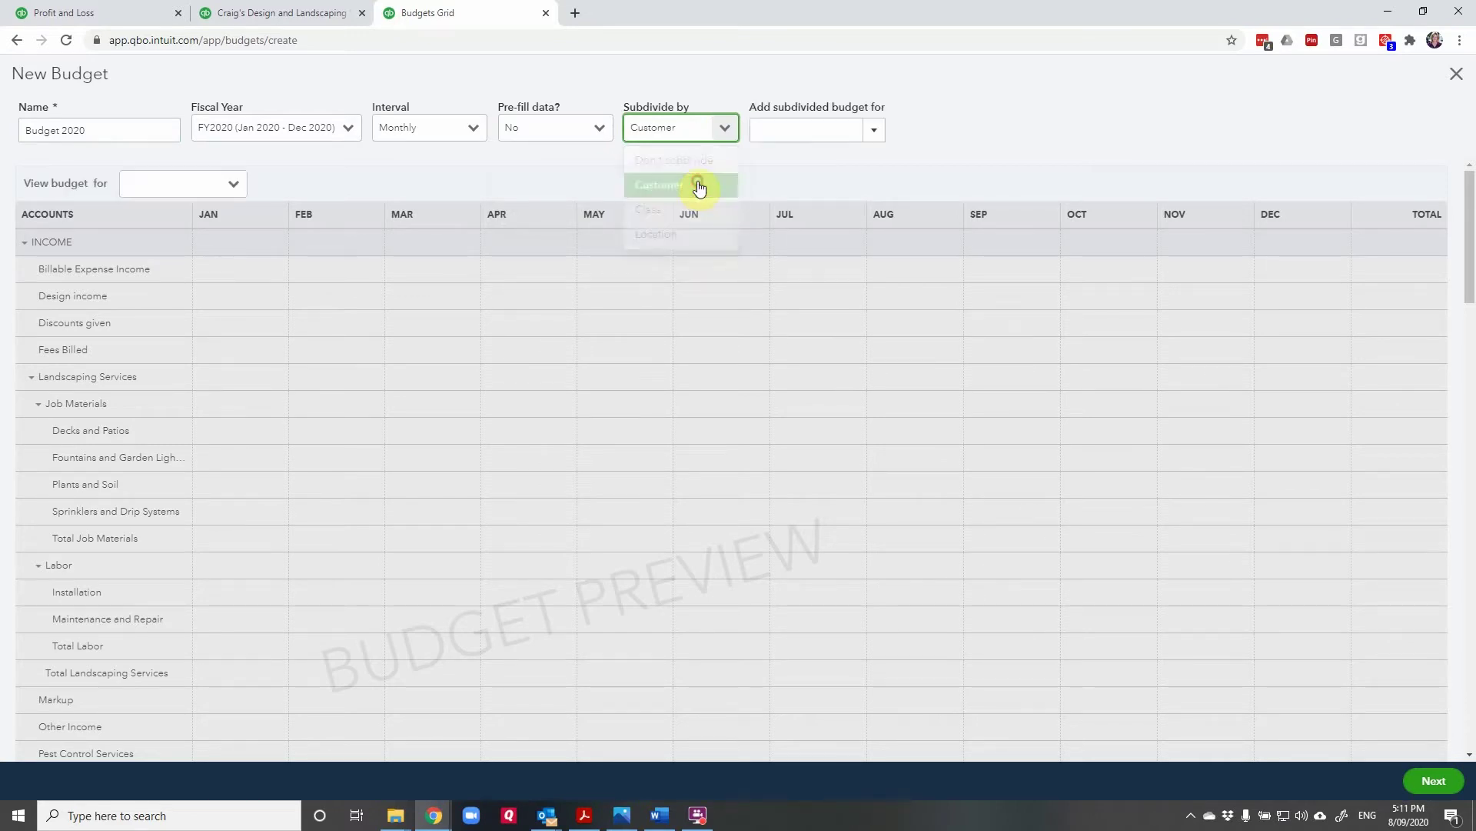
left_click(875, 132)
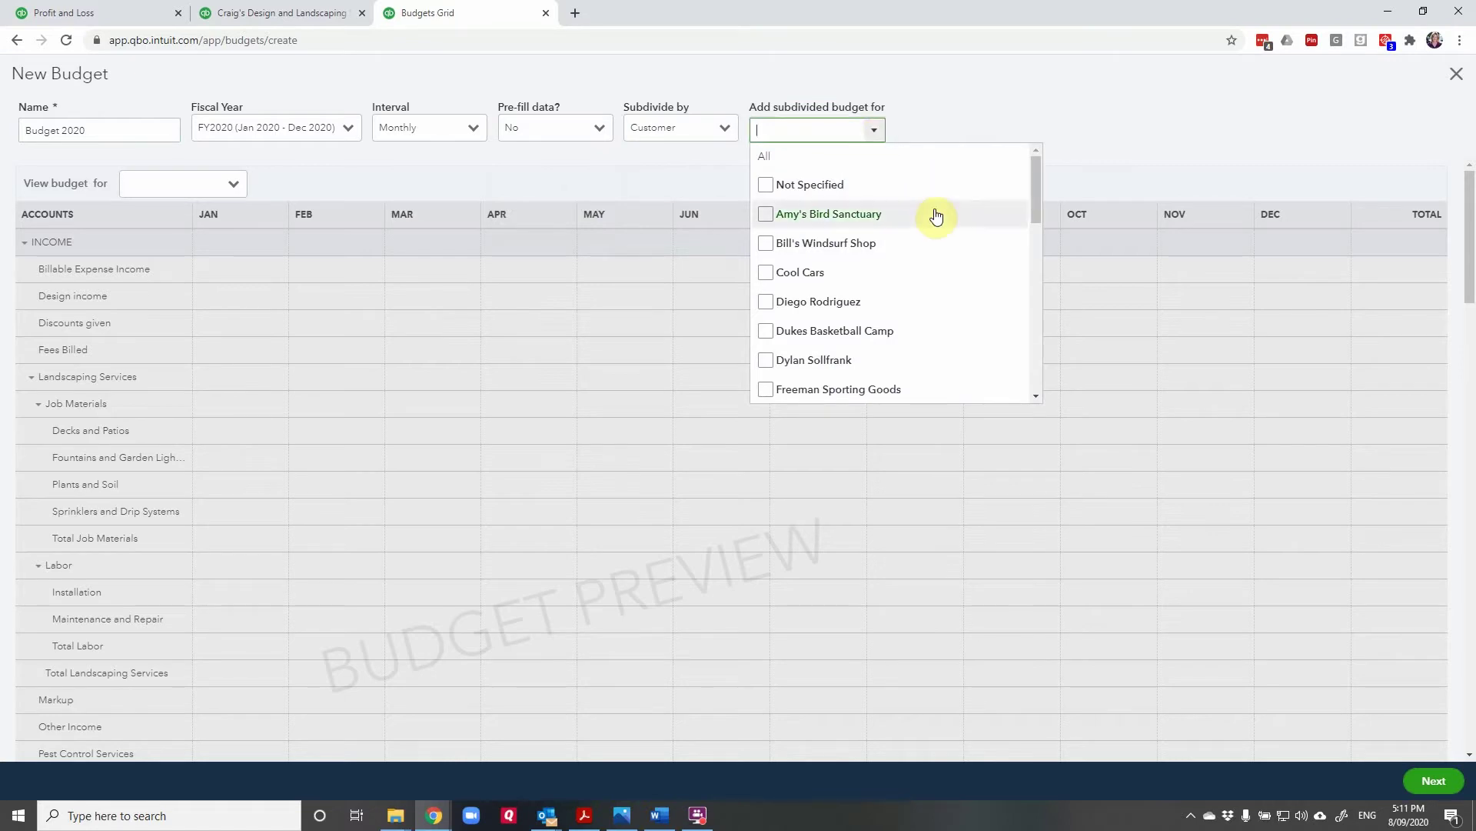
scroll(937, 220, "down", 2)
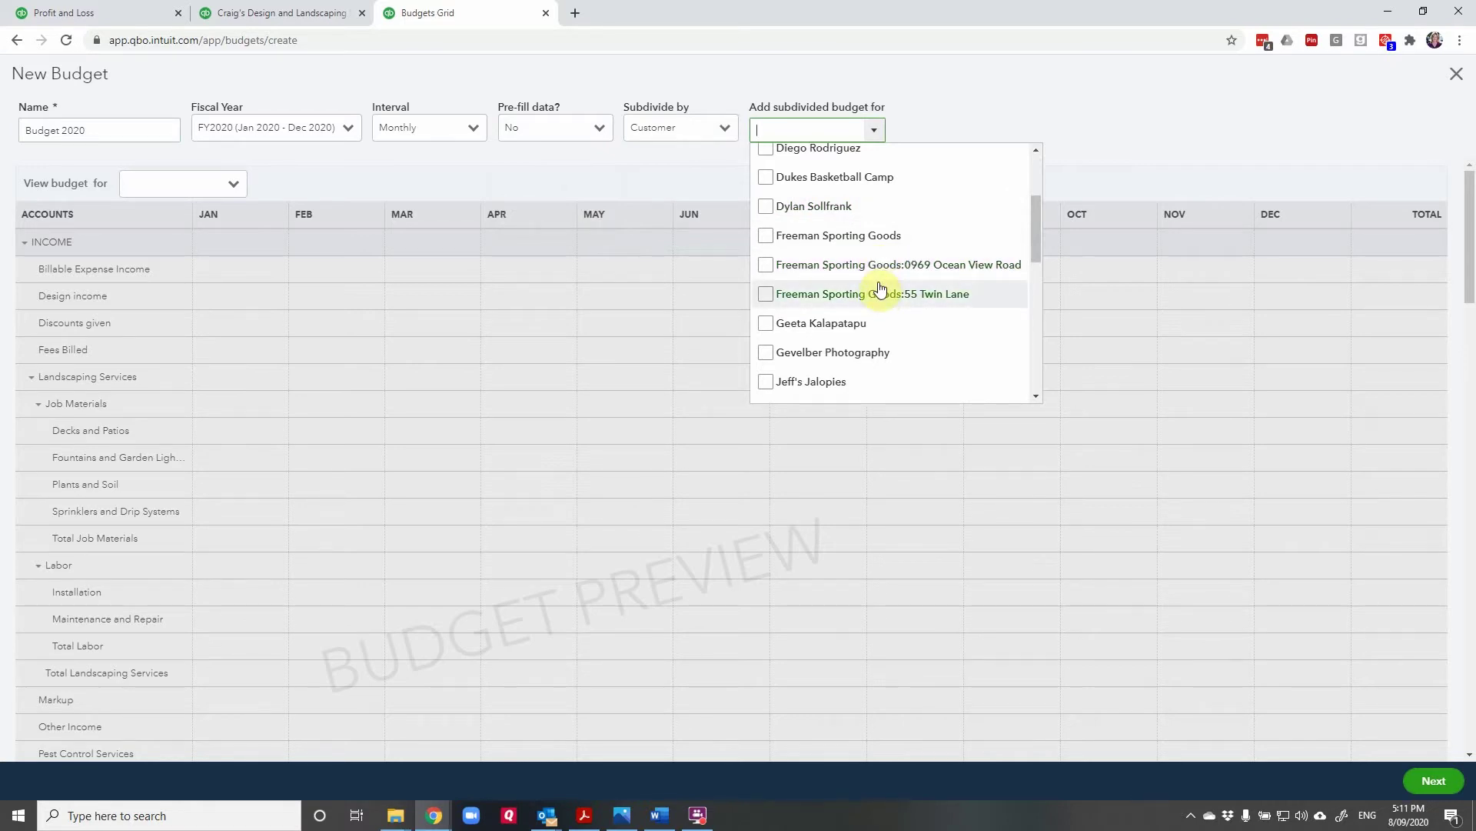
scroll(881, 289, "up", 2)
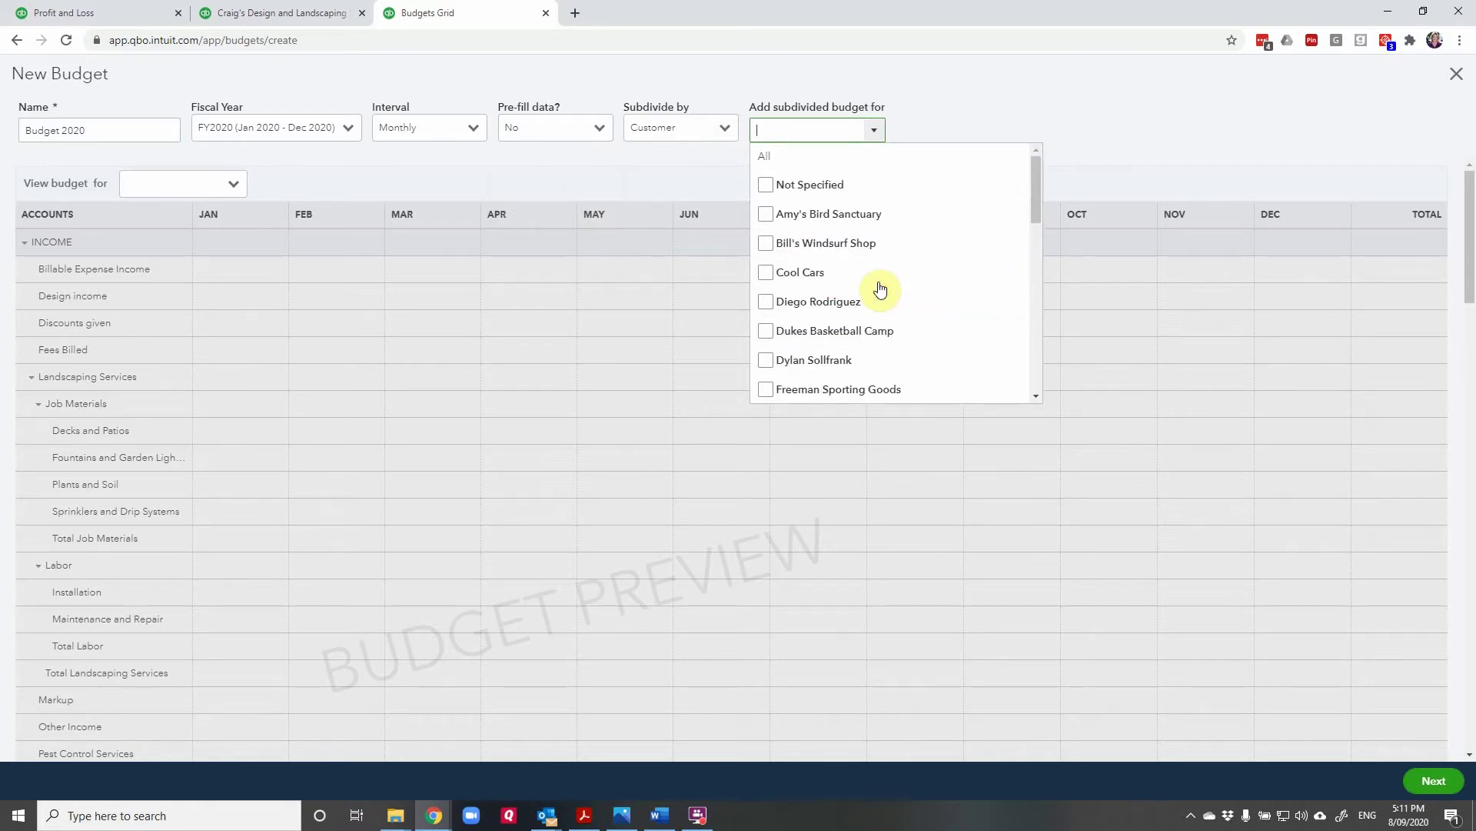
left_click(963, 113)
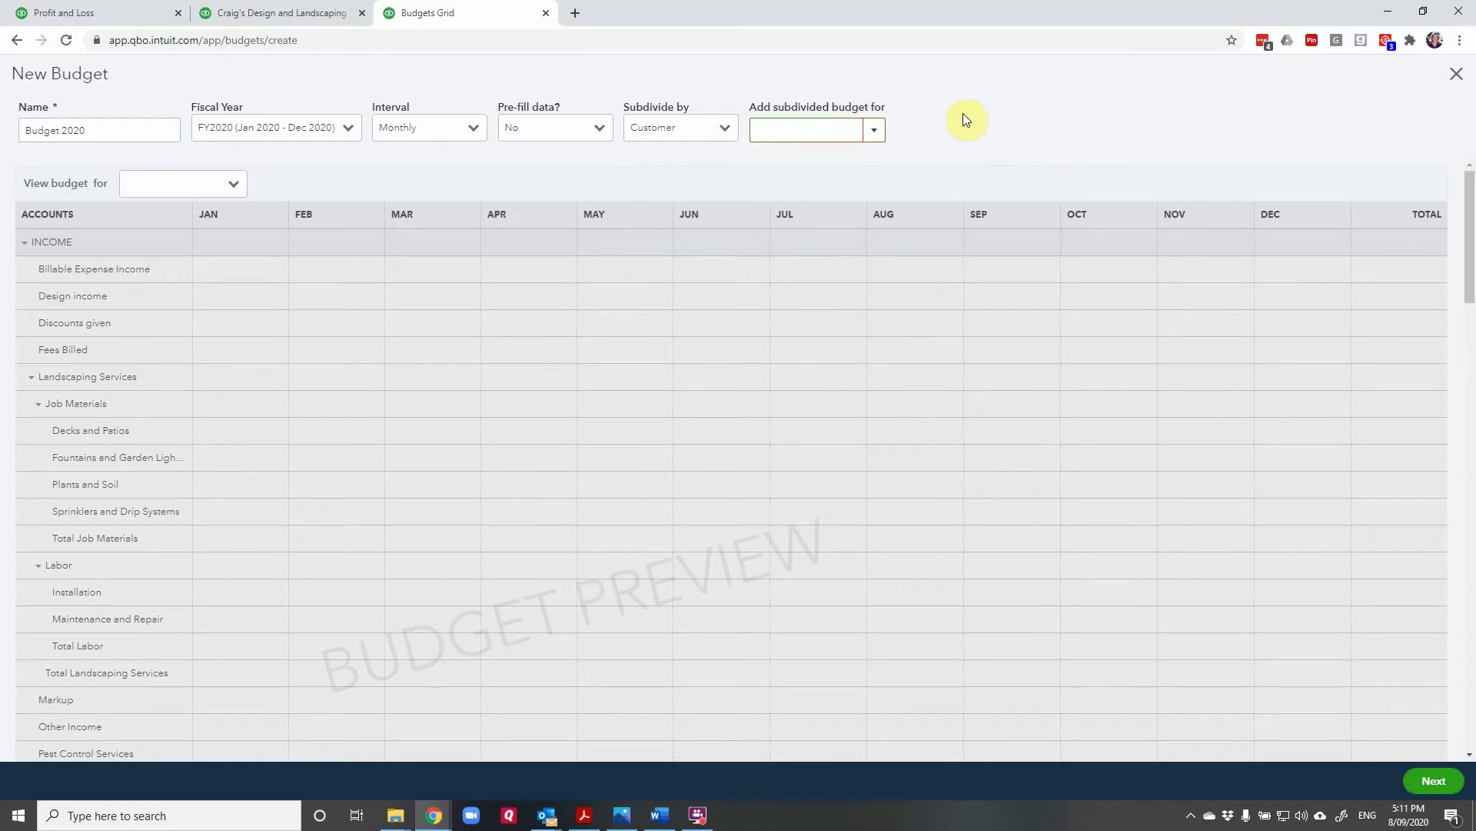
left_click(717, 128)
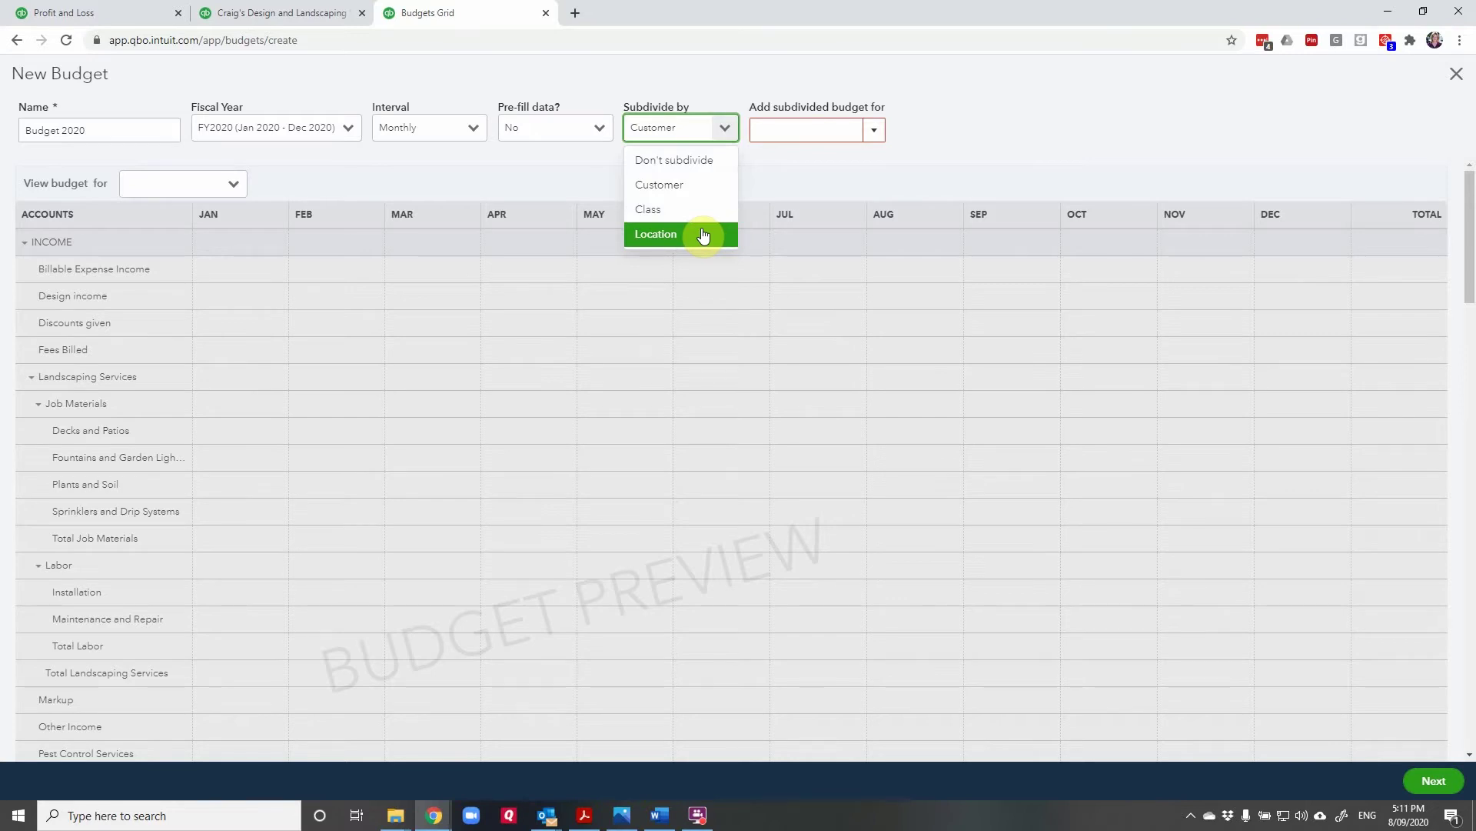
left_click(961, 131)
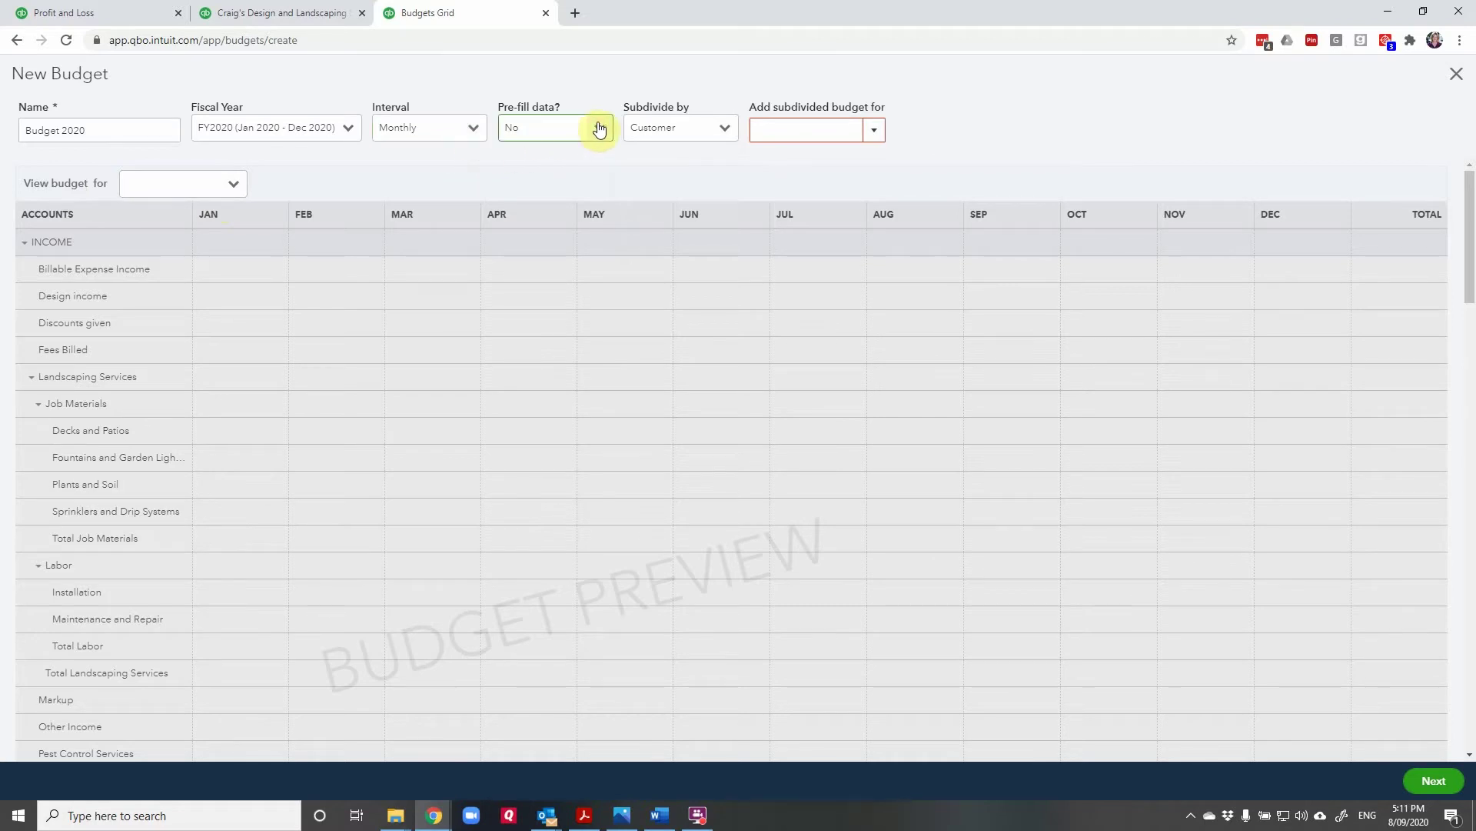
Step: Set Subdivide by to Don't subdivide and open the budget amount grid
left_click(723, 128)
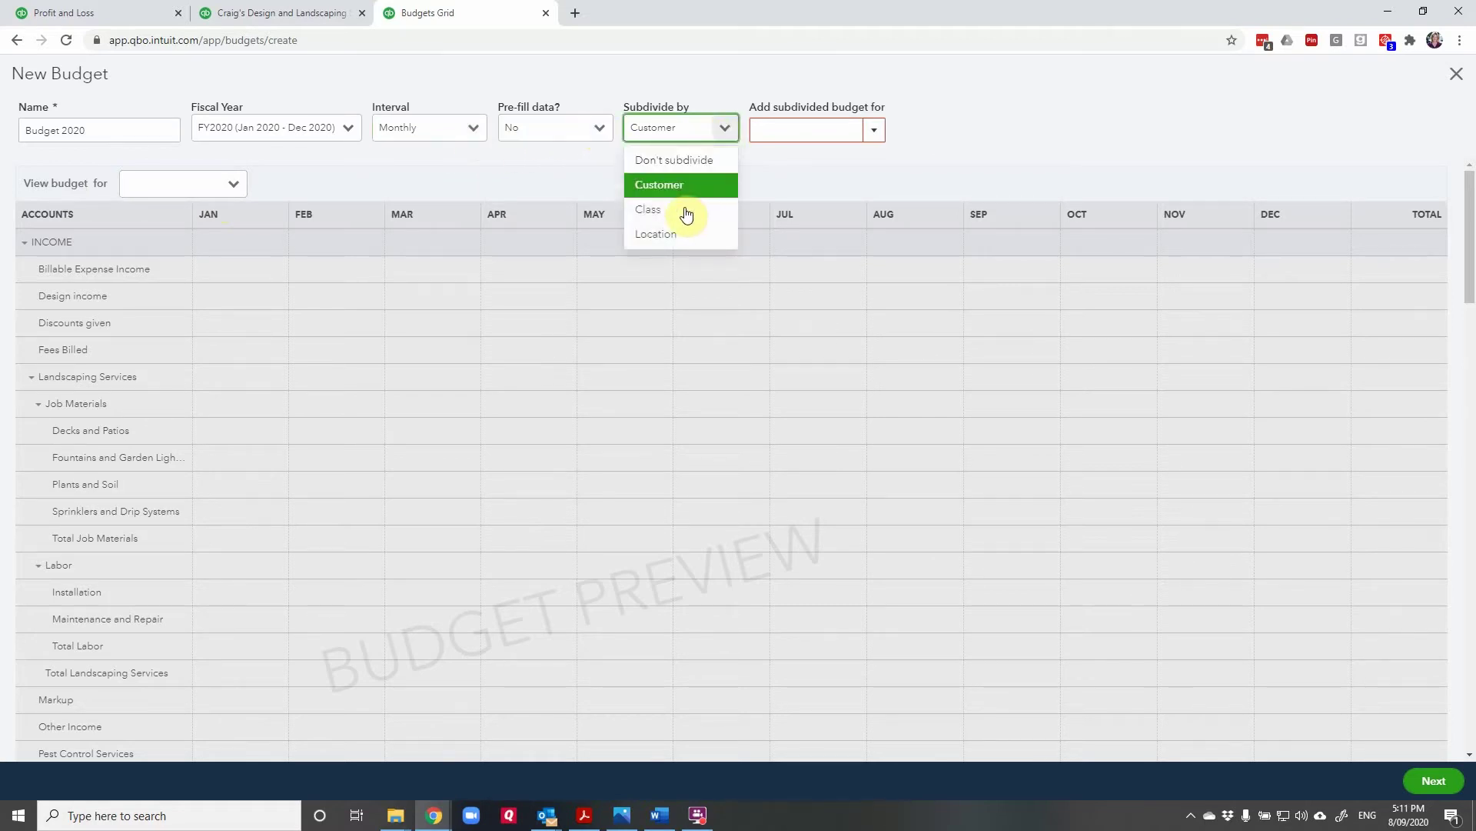
left_click(687, 160)
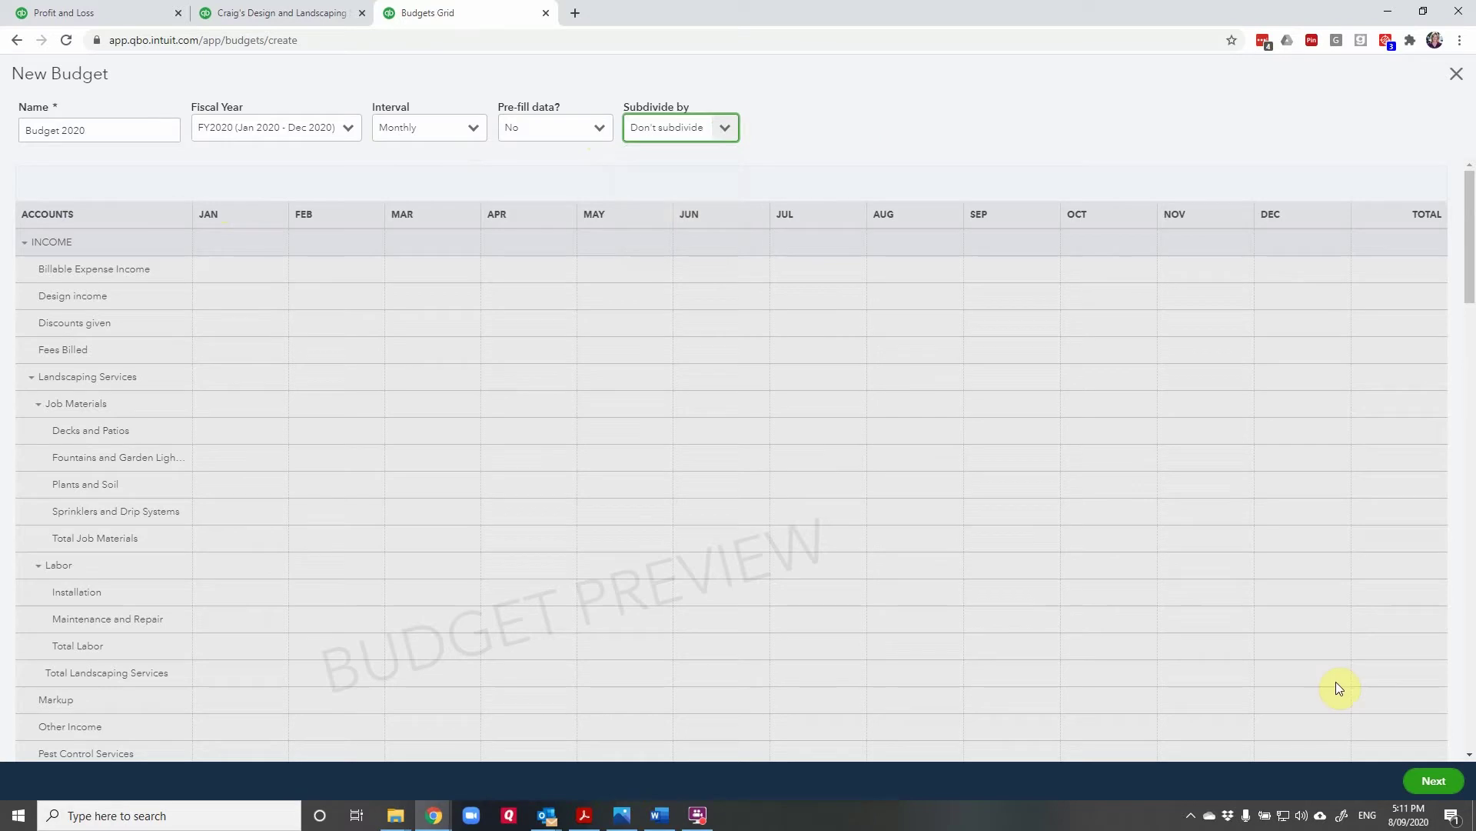
left_click(1428, 790)
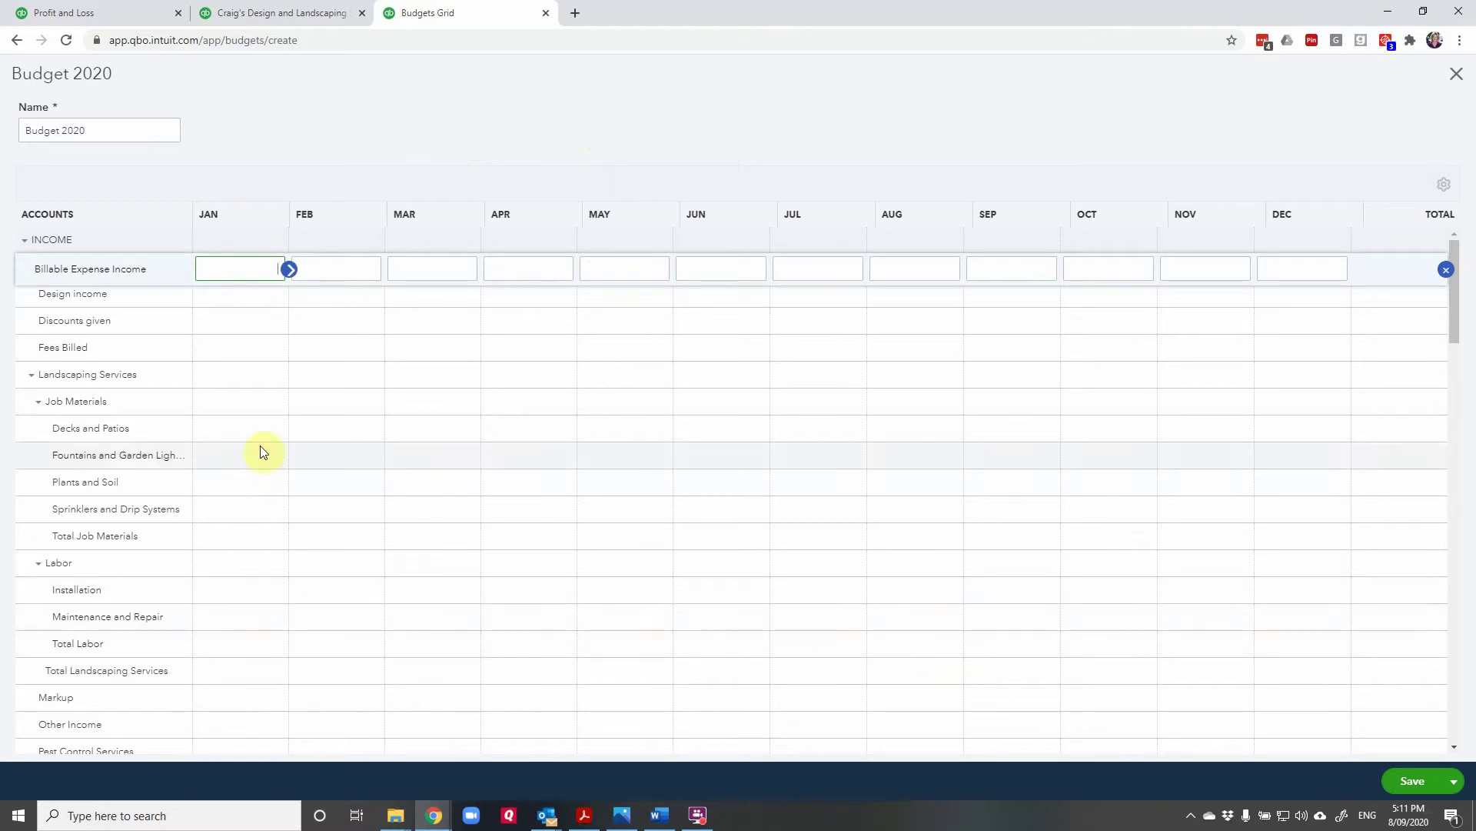
Step: Budget 1,500.00 in every month for Landscaping Services
left_click(239, 375)
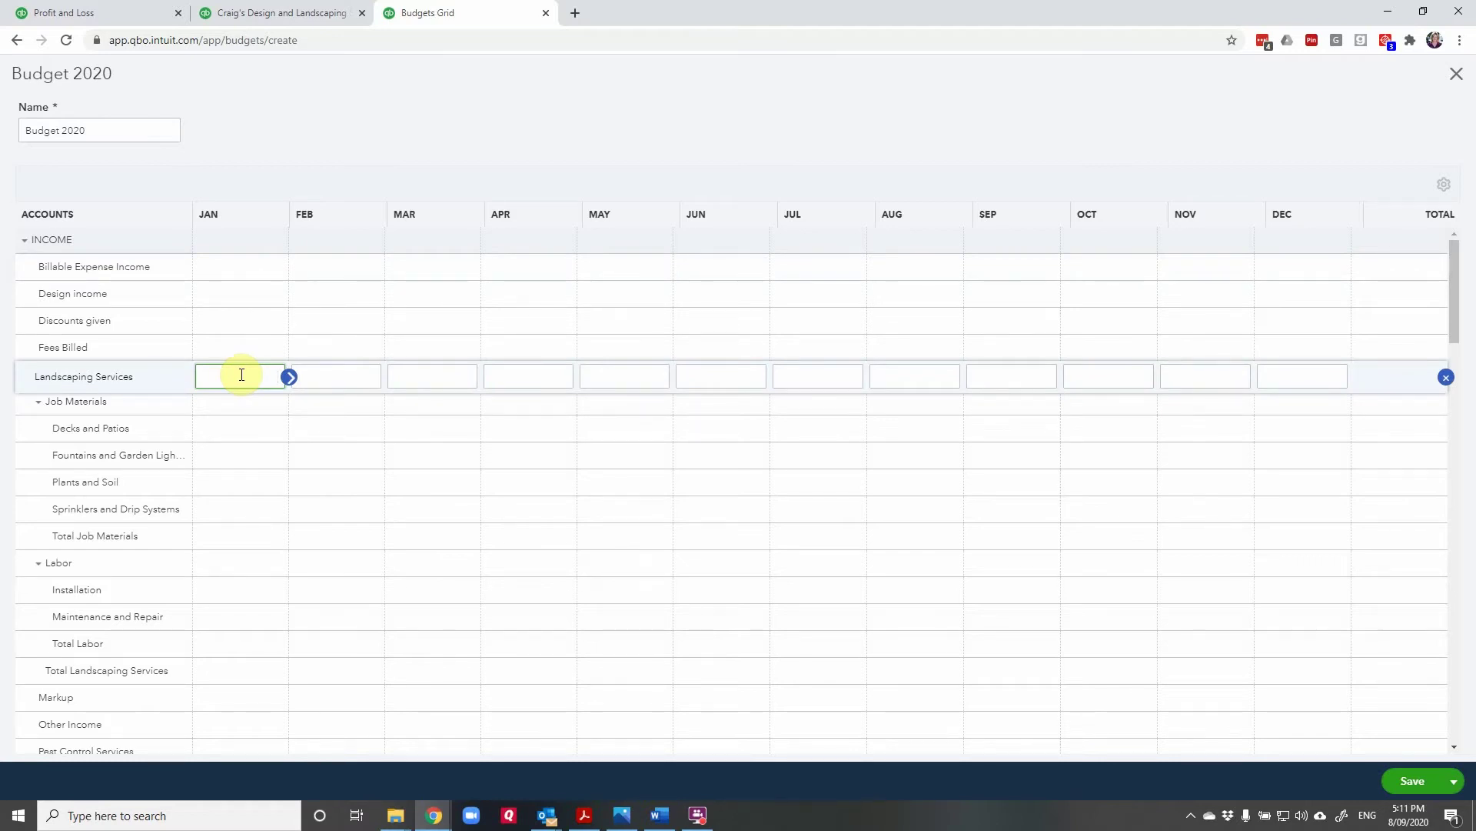
type("1500")
key("Tab")
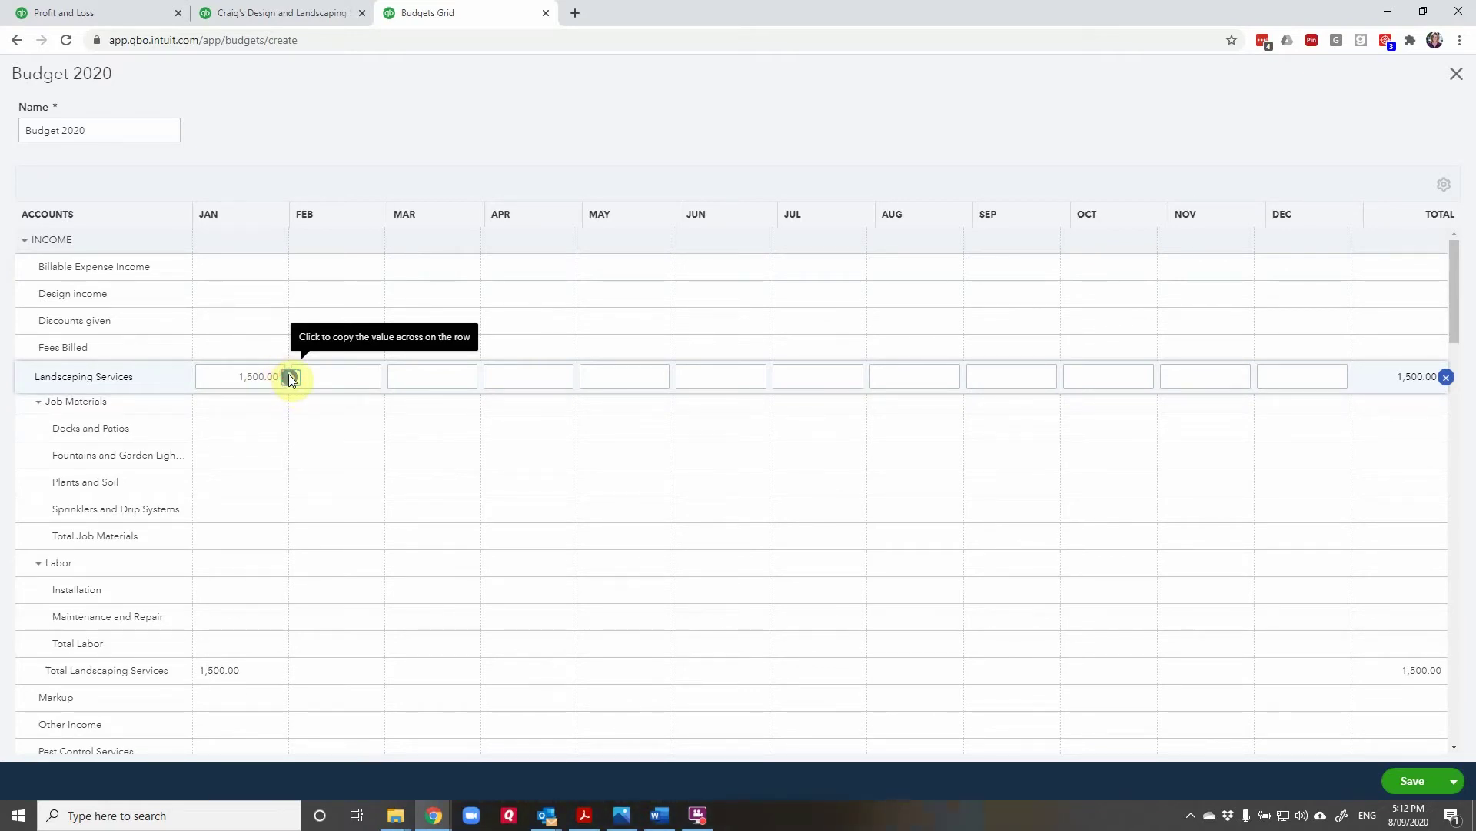
left_click(289, 377)
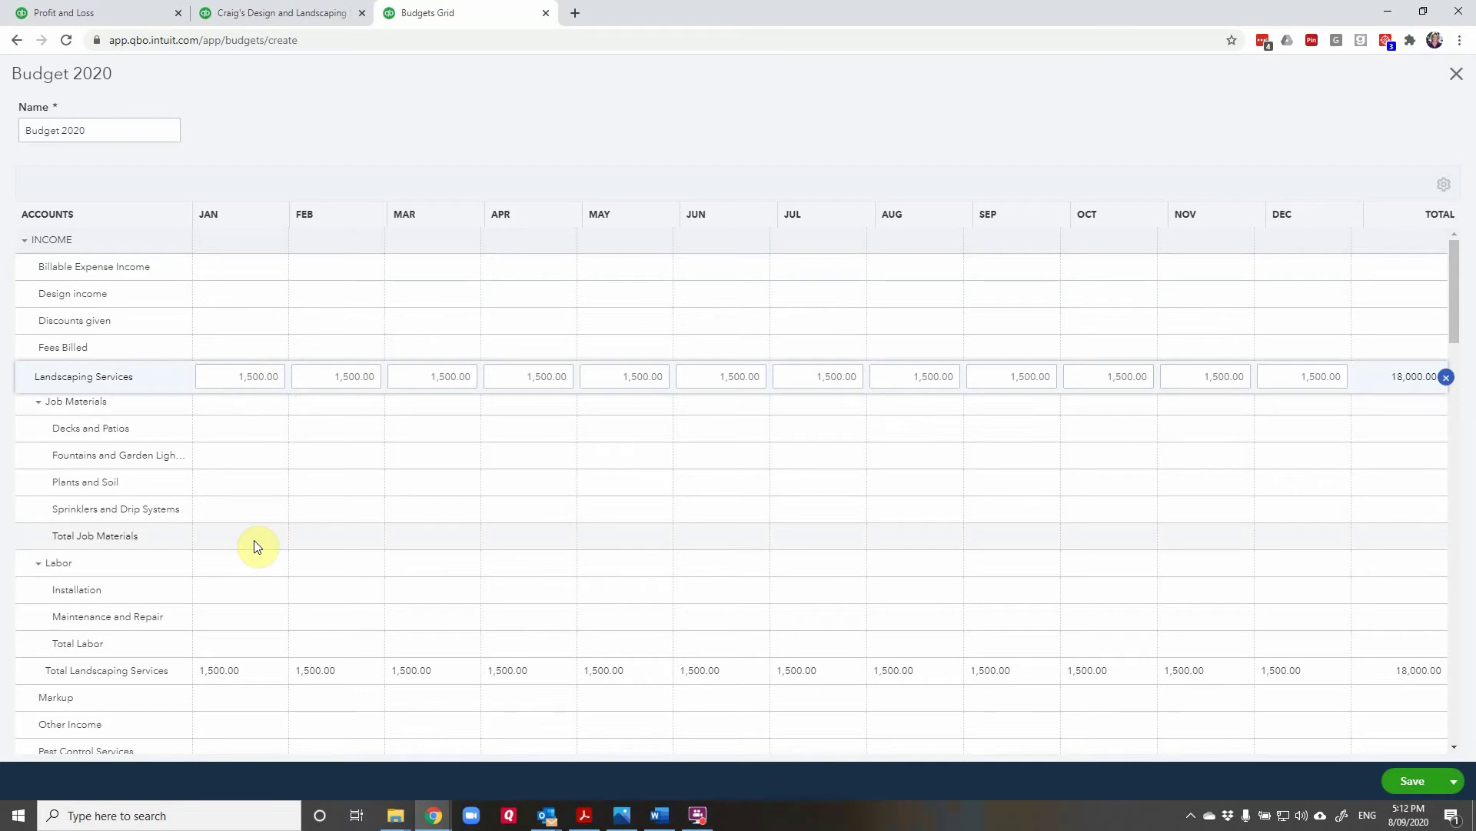
scroll(258, 546, "down", 3)
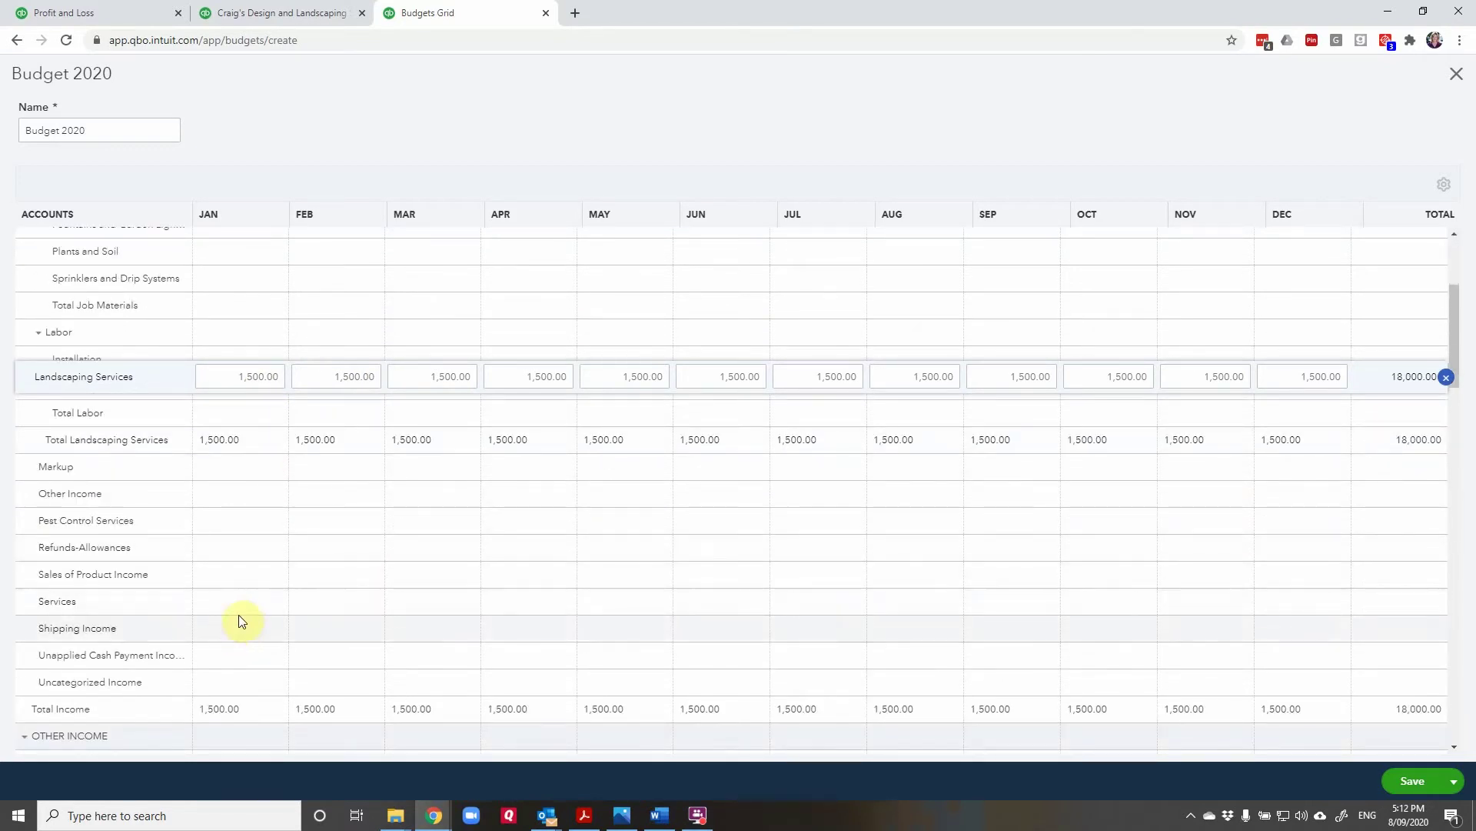
Step: Budget 500.00 in every month for Job Expenses and save Budget 2020
left_click(240, 598)
scroll(262, 532, "down", 3)
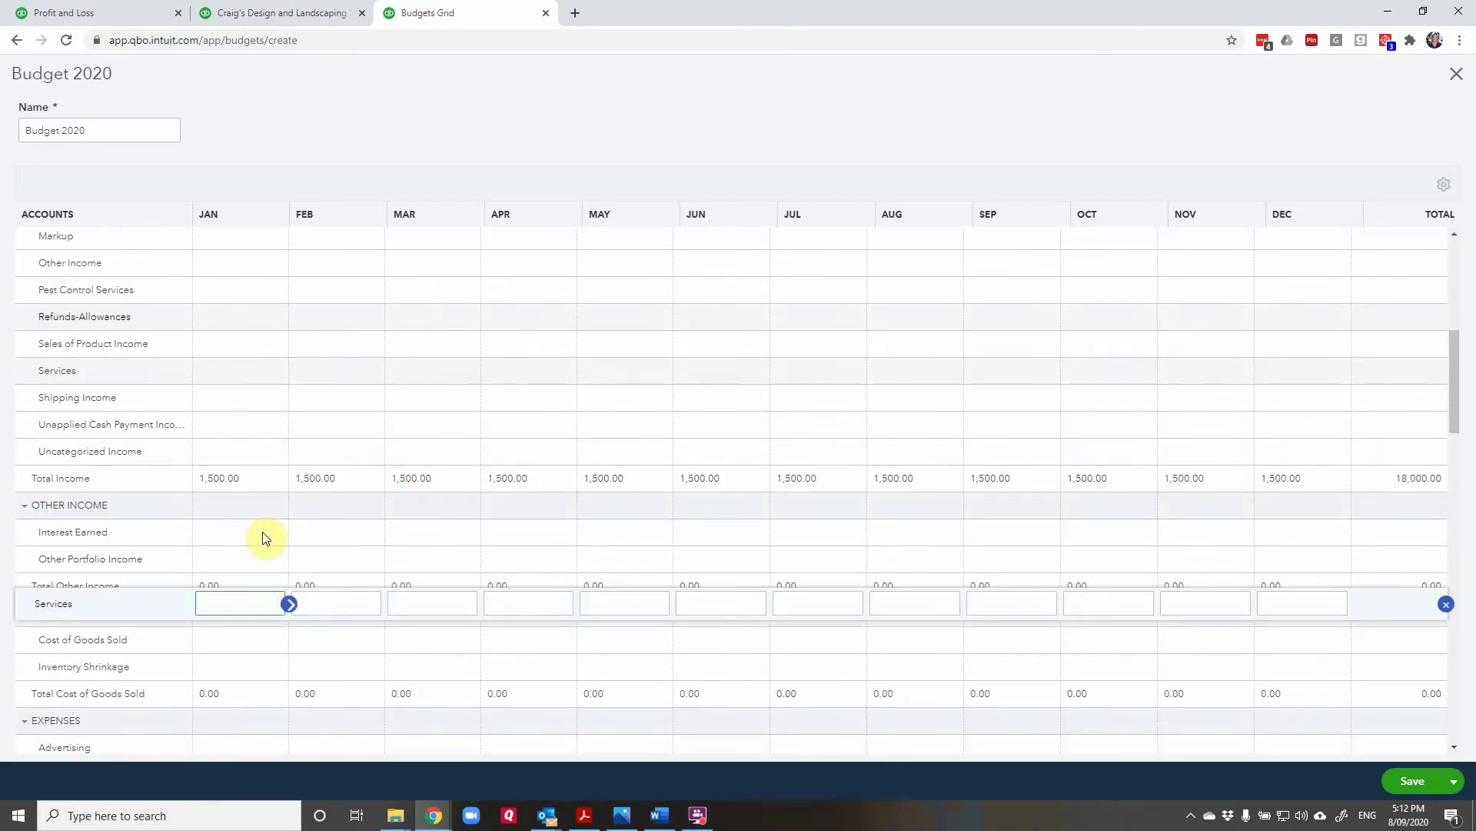
scroll(269, 540, "down", 5)
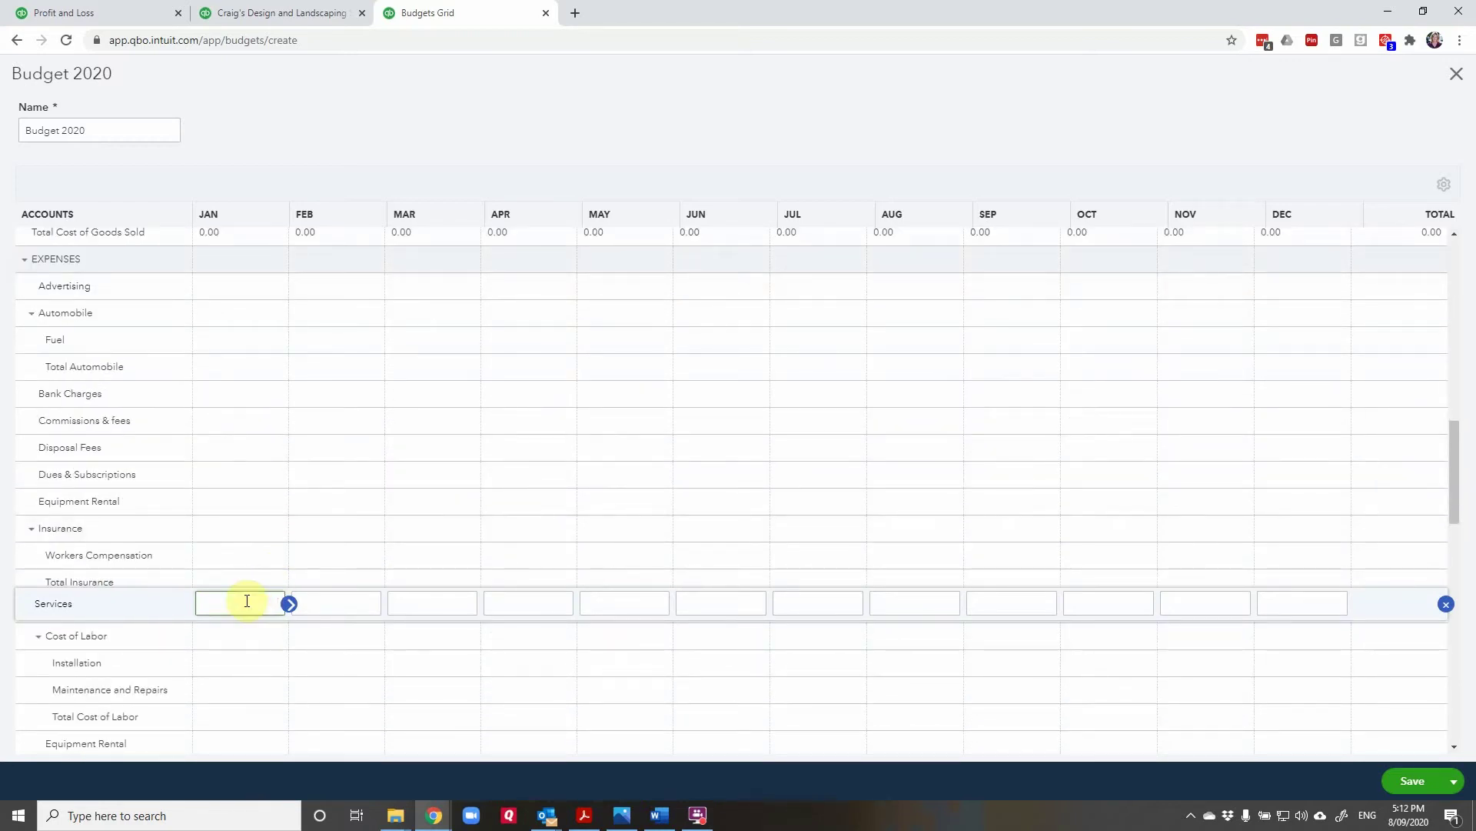
left_click(248, 663)
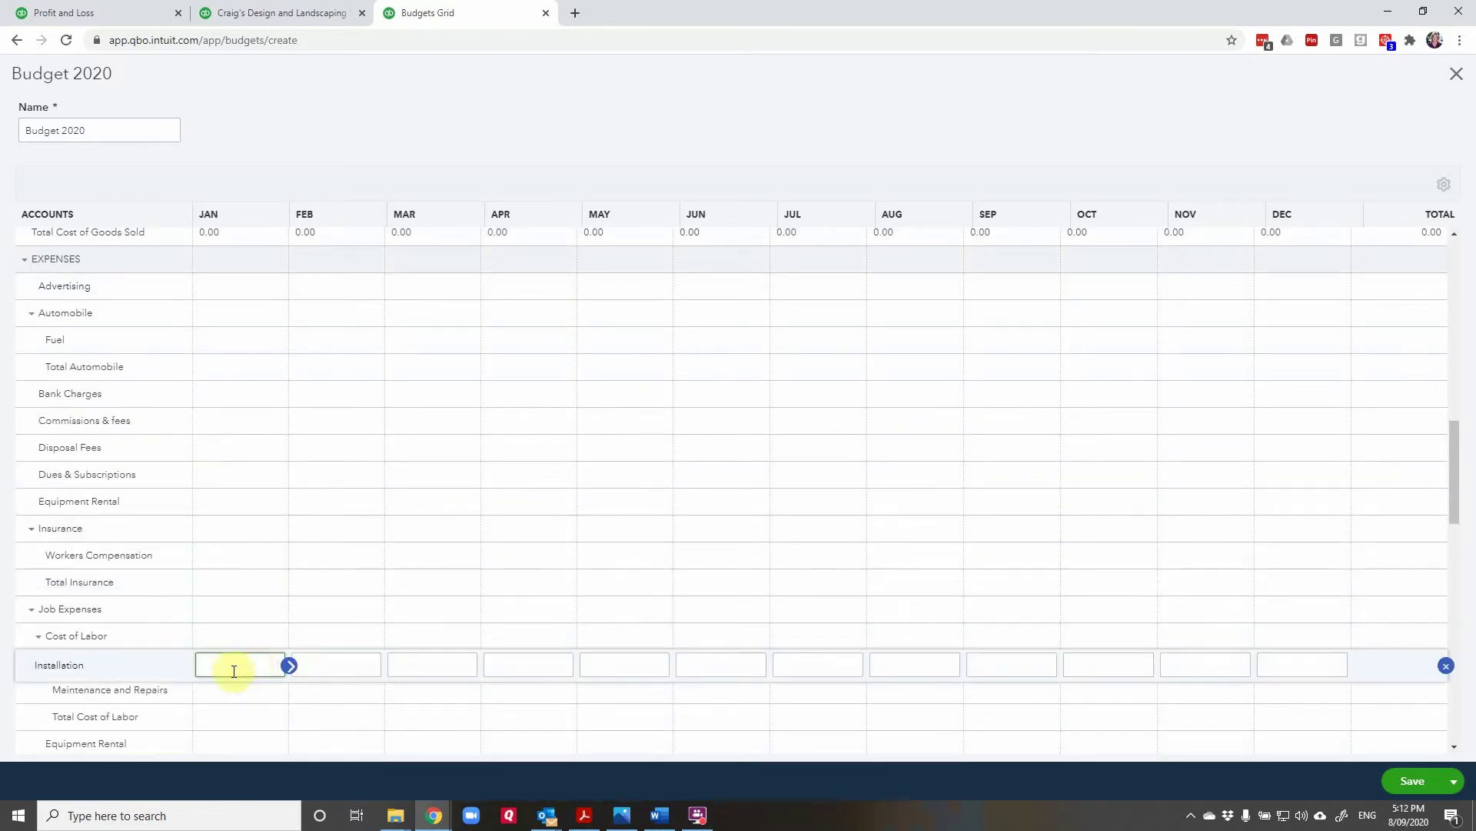
left_click(235, 609)
type("500")
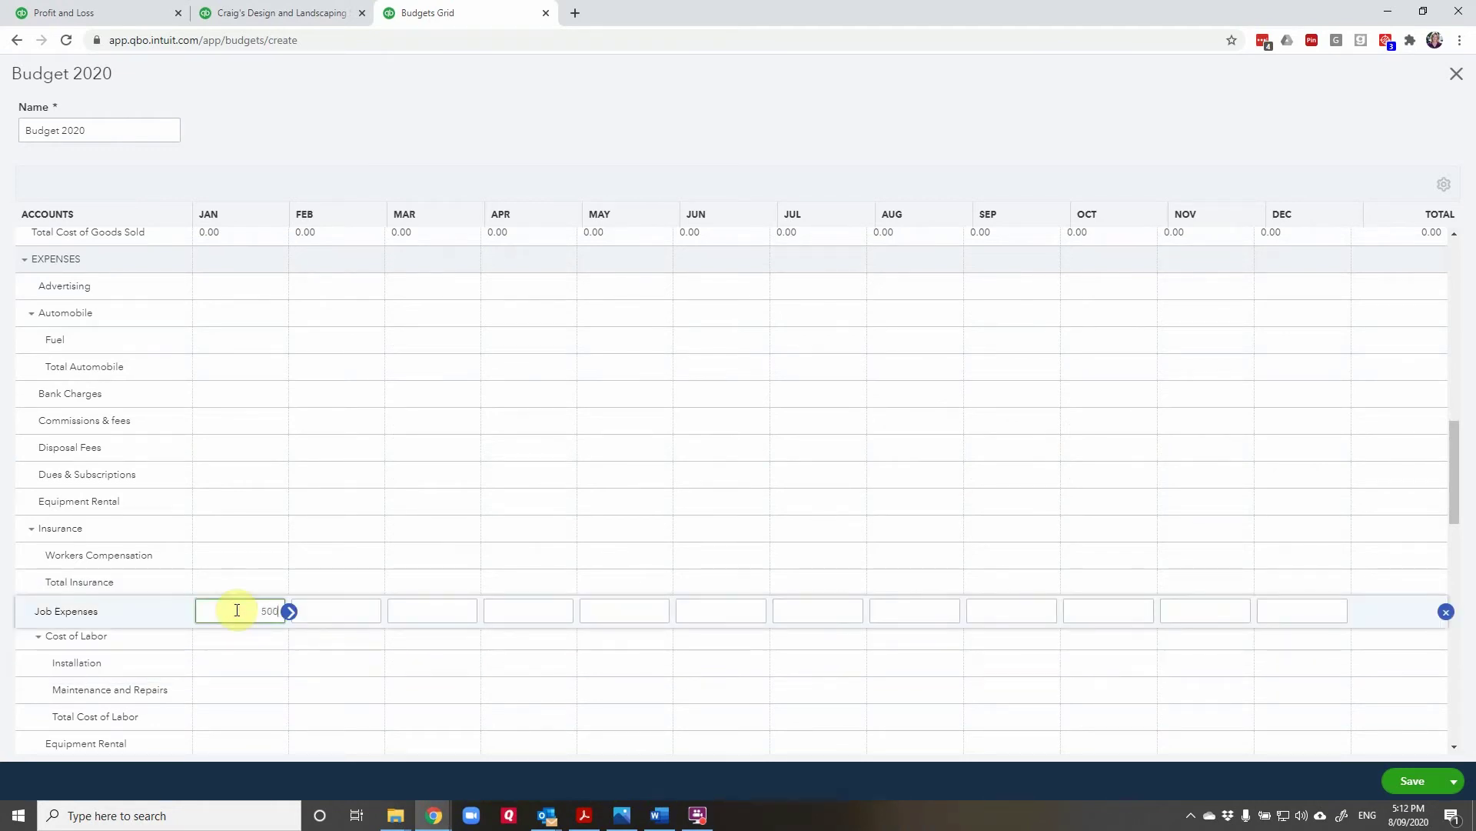
key("Tab")
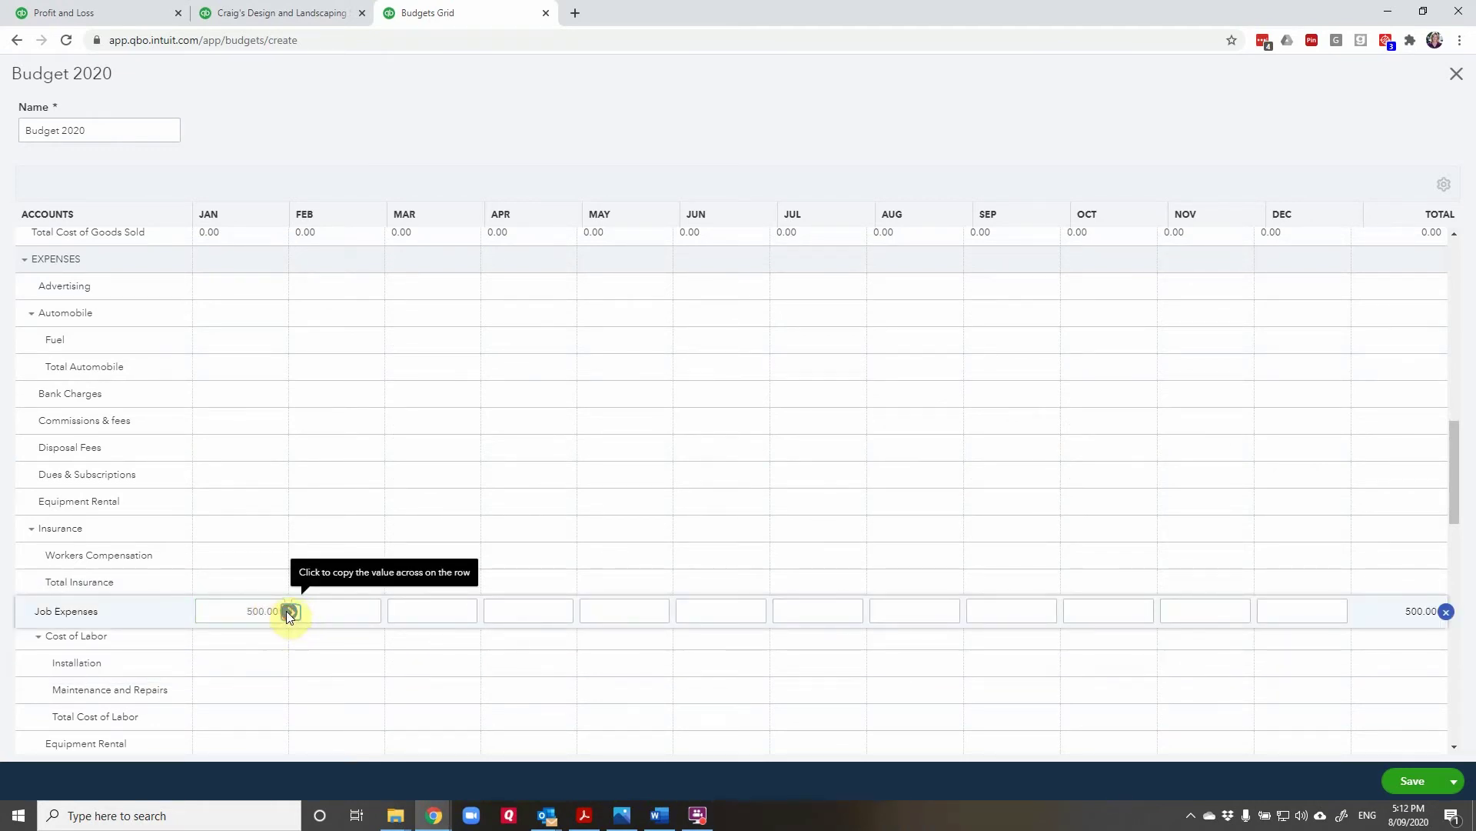
left_click(289, 611)
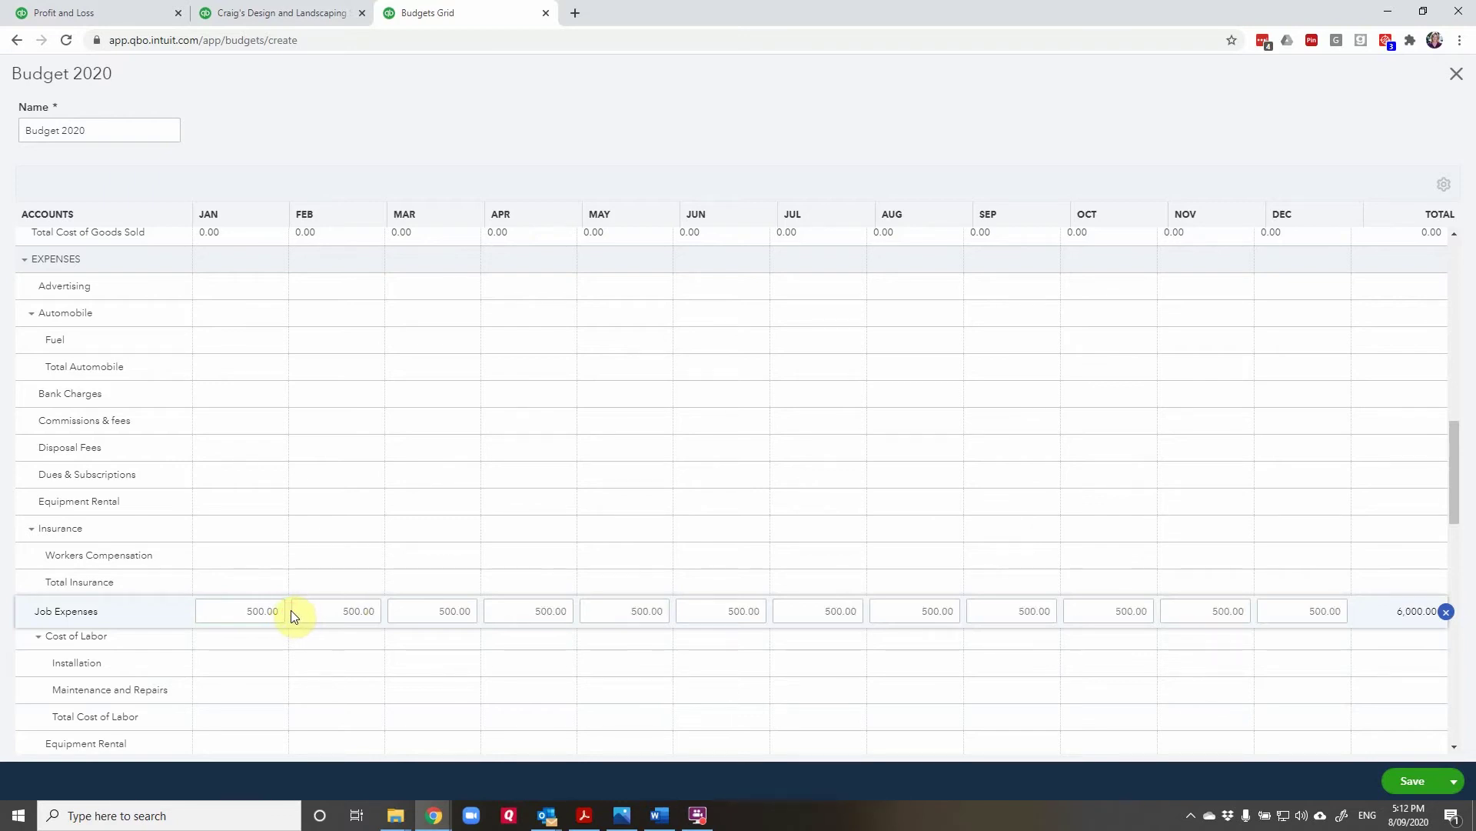
left_click(1415, 783)
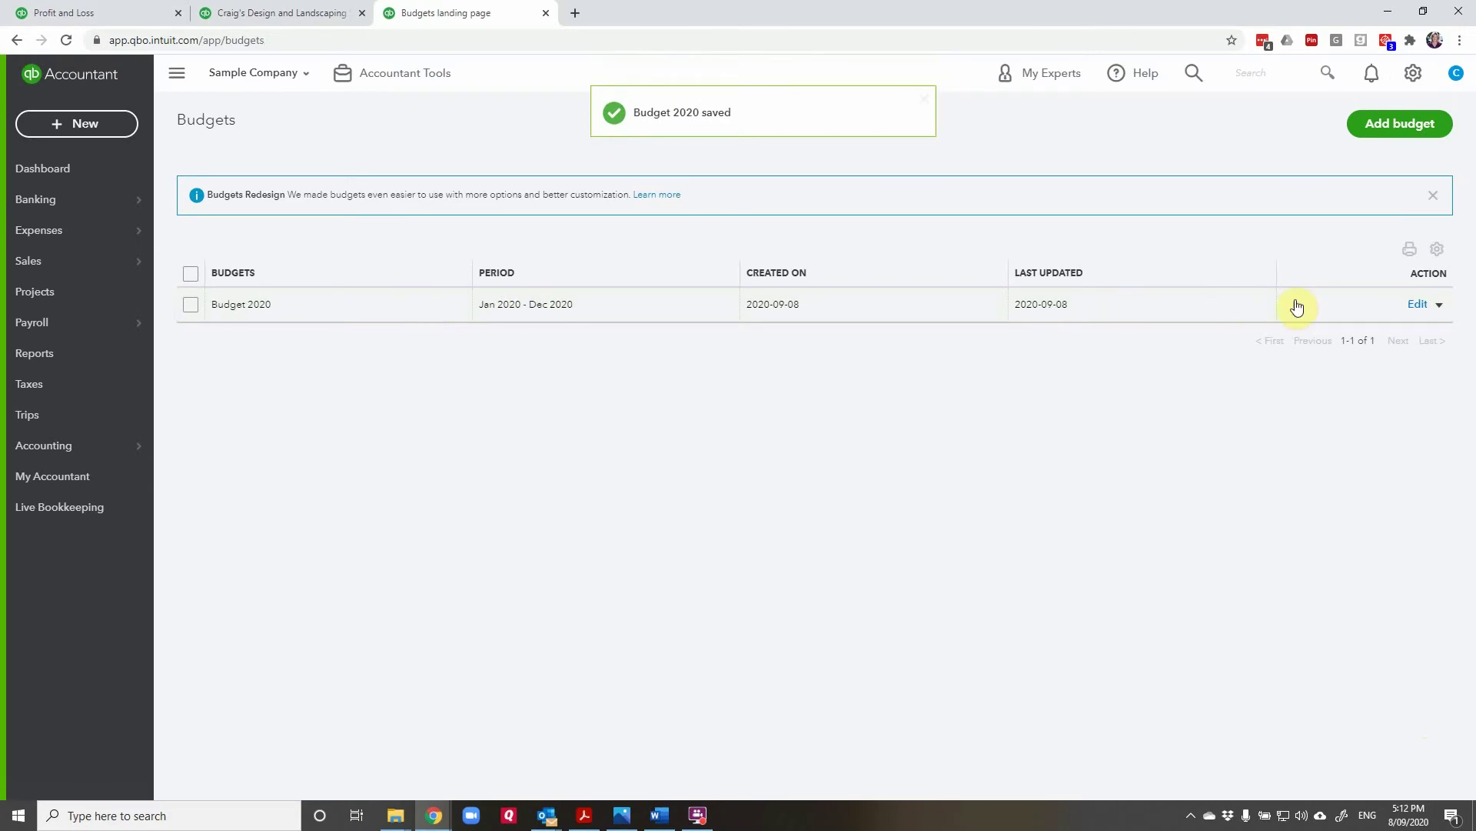
Step: Run the Budget Overview report for Budget 2020 from its Action menu
left_click(1439, 305)
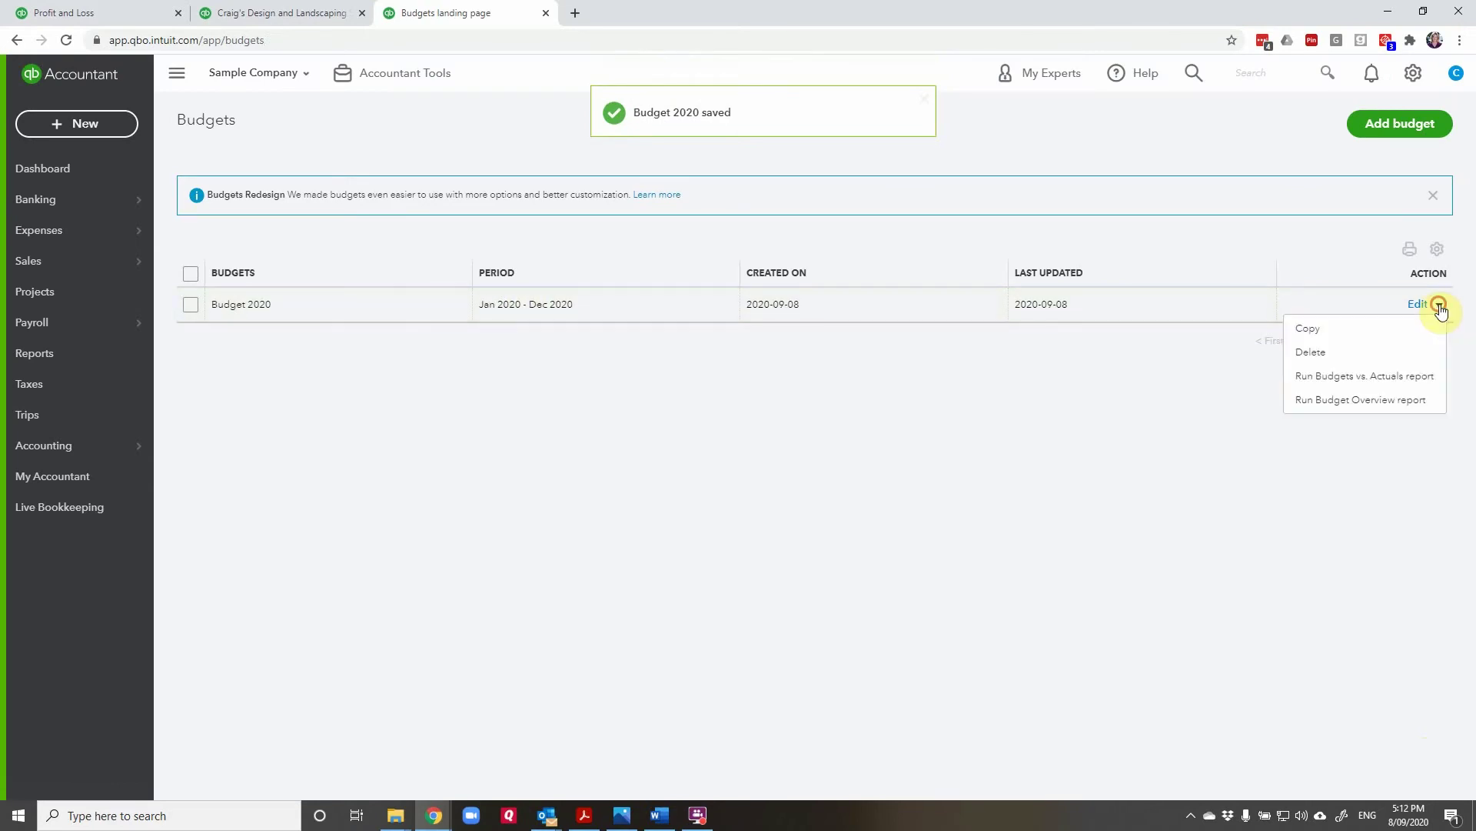
left_click(1328, 399)
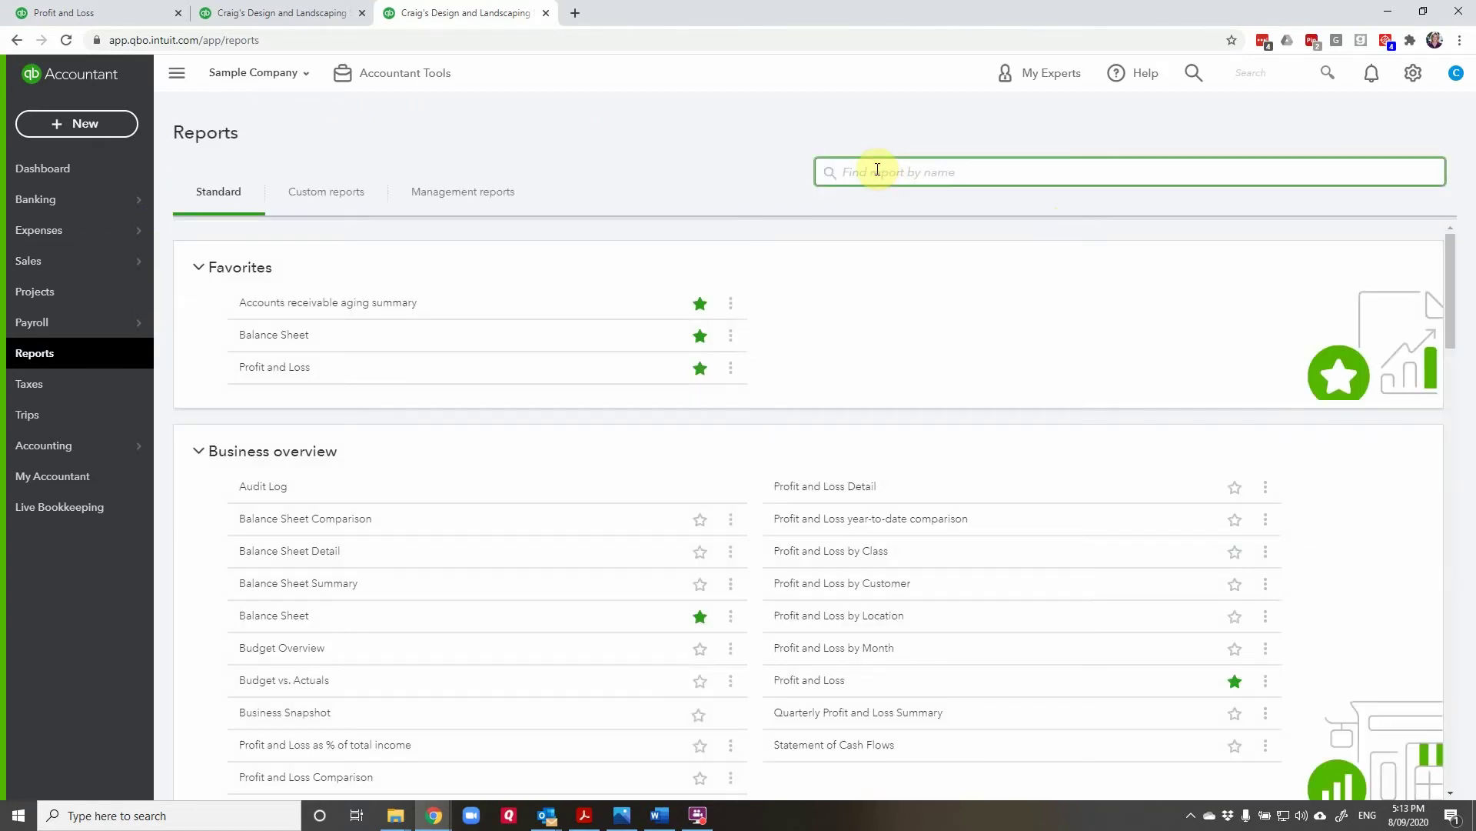
Step: Search reports for 'budg', open Budget vs. Actuals, and scroll through it
type("budg")
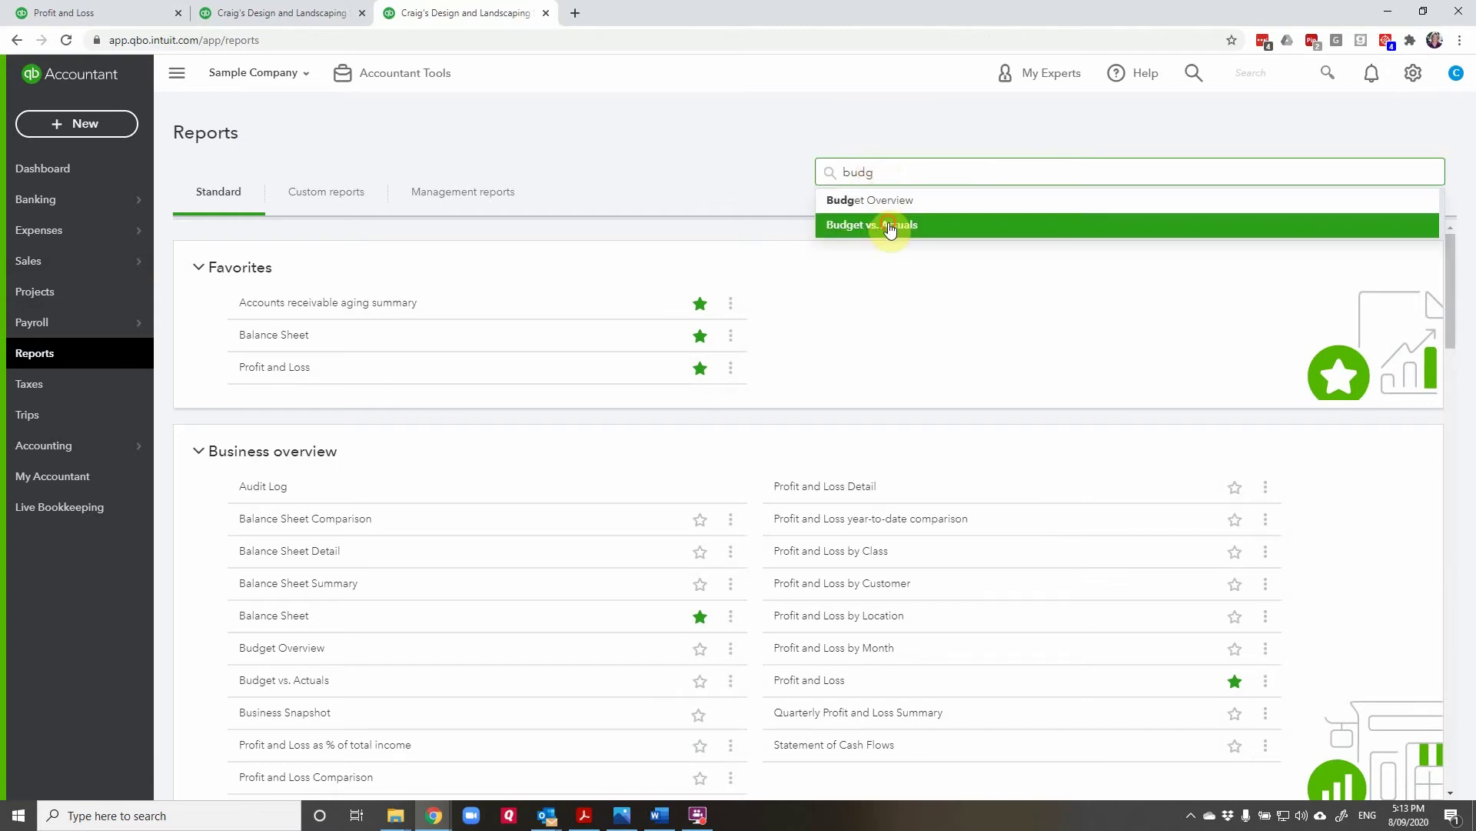
left_click(890, 225)
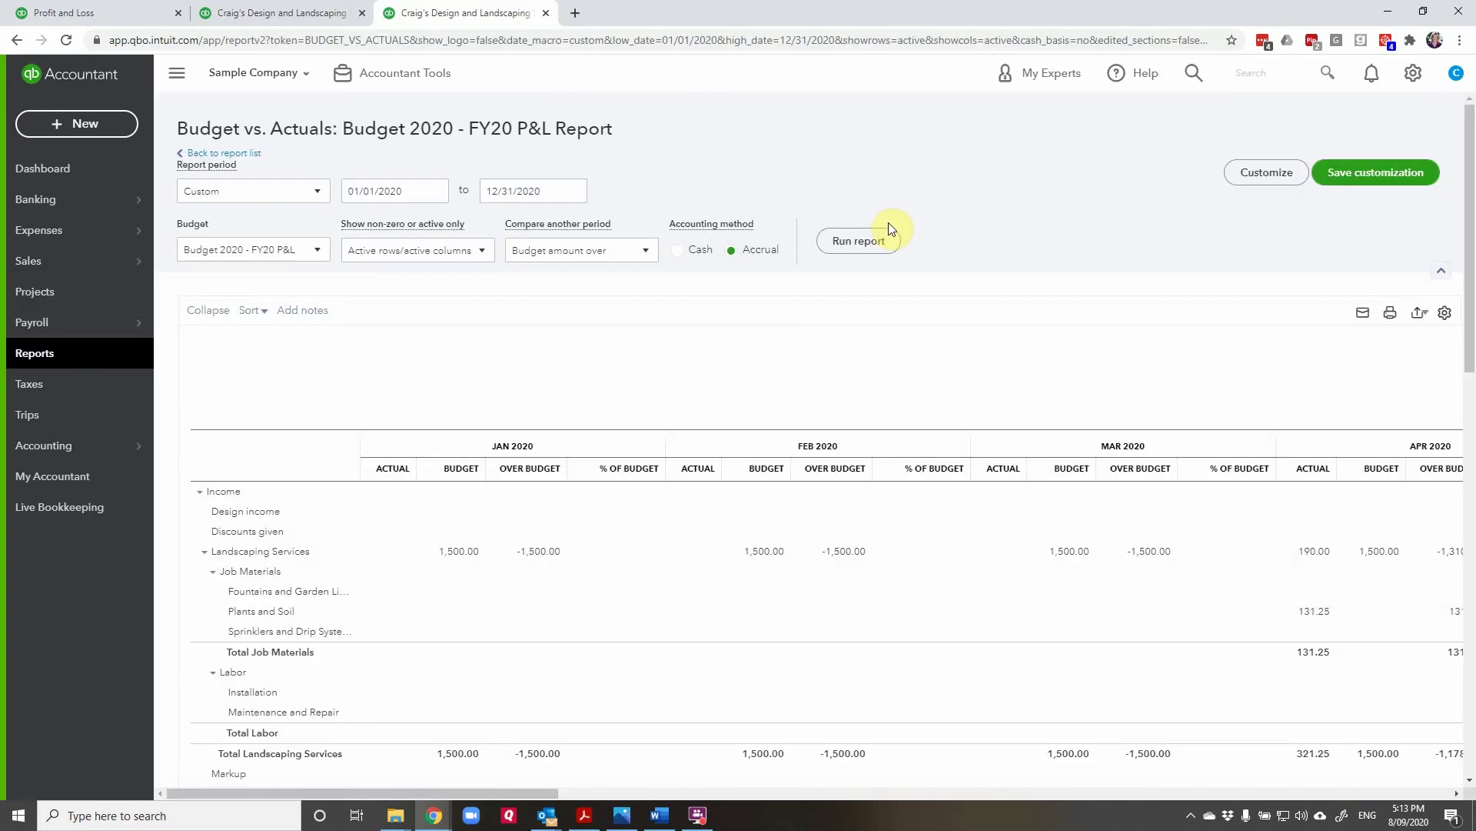
scroll(888, 231, "down", 3)
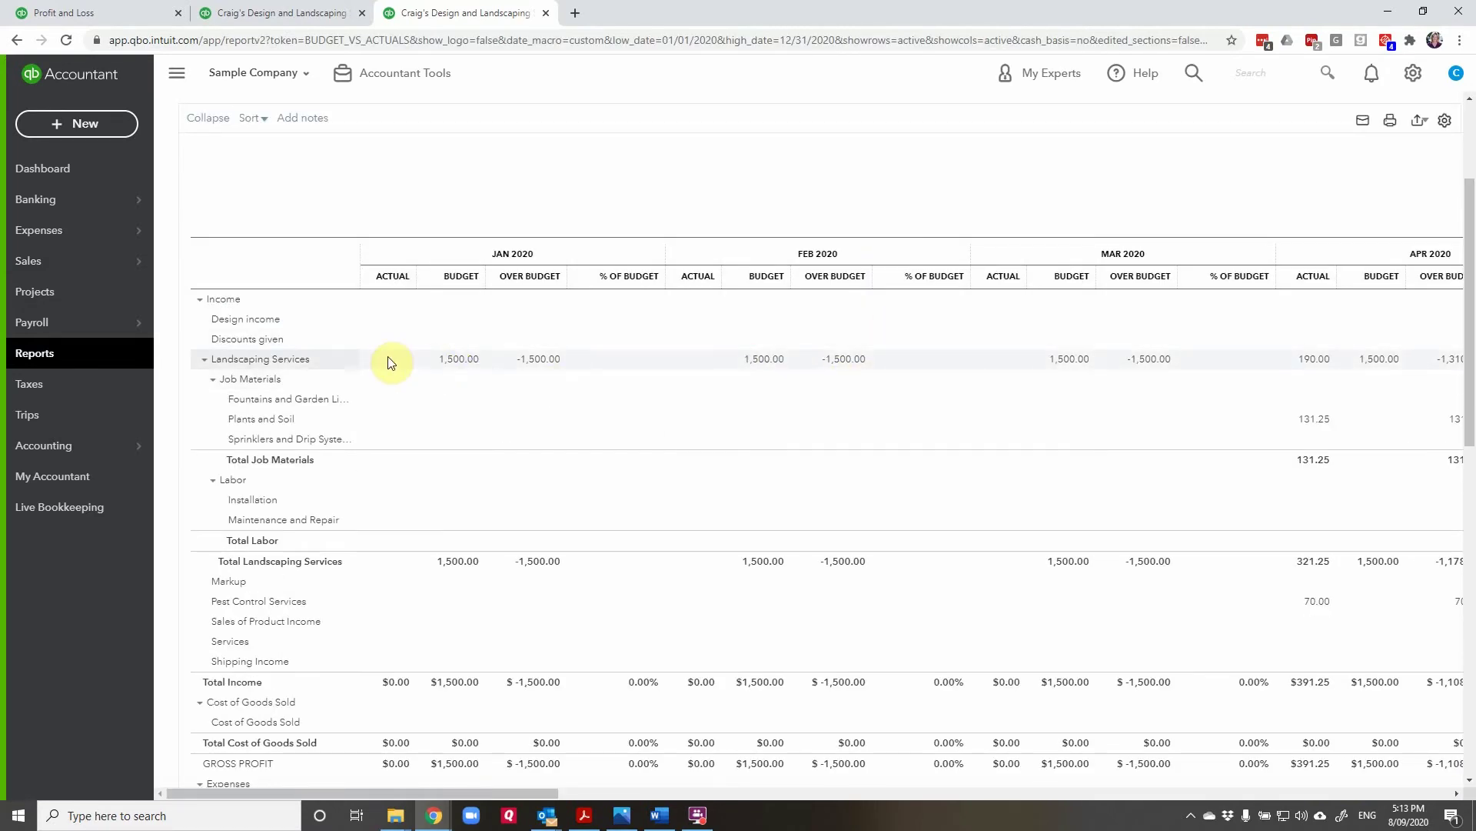
scroll(555, 385, "down", 5)
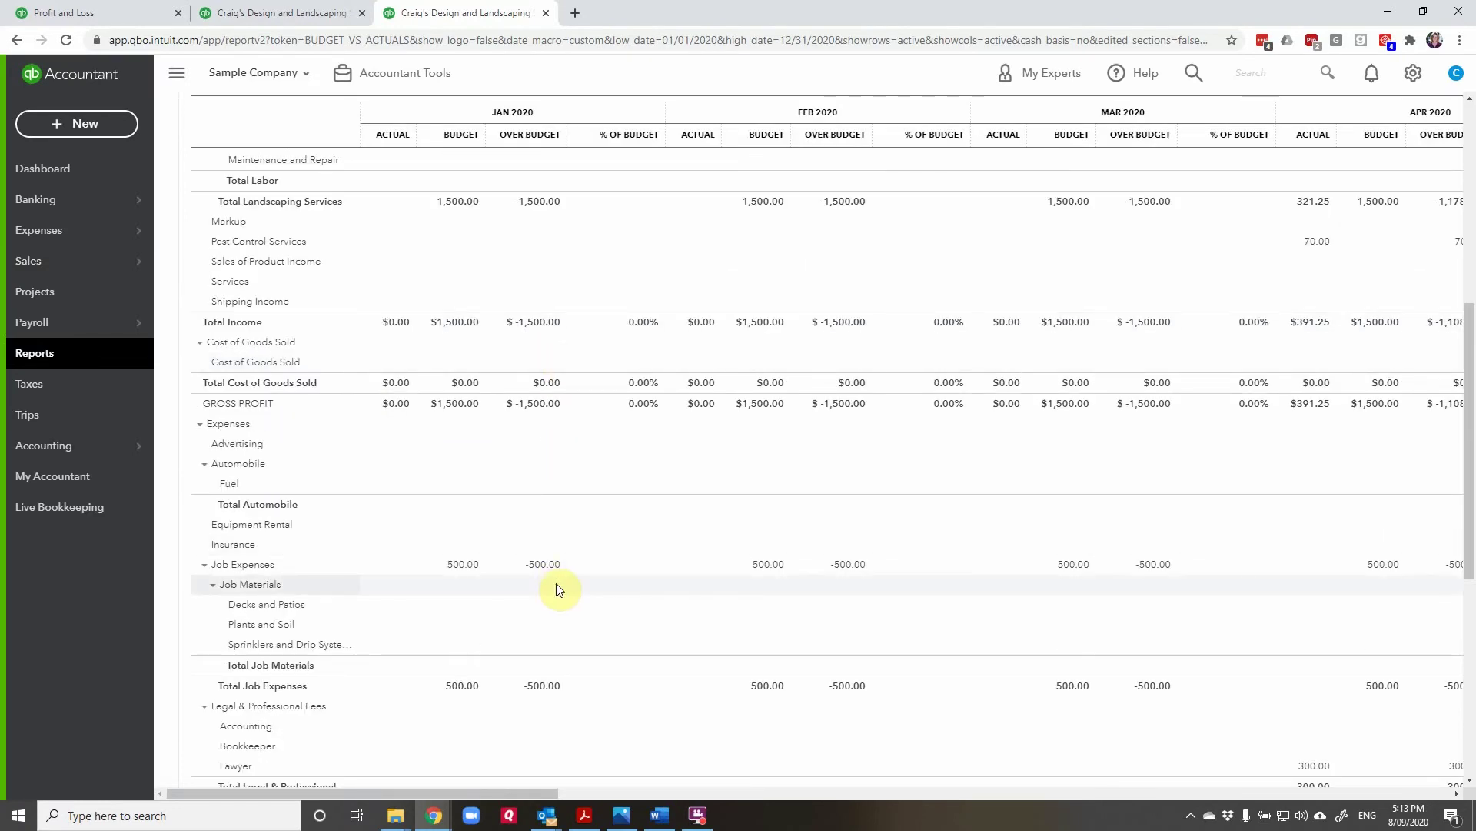
scroll(560, 586, "up", 7)
scroll(472, 521, "up", 2)
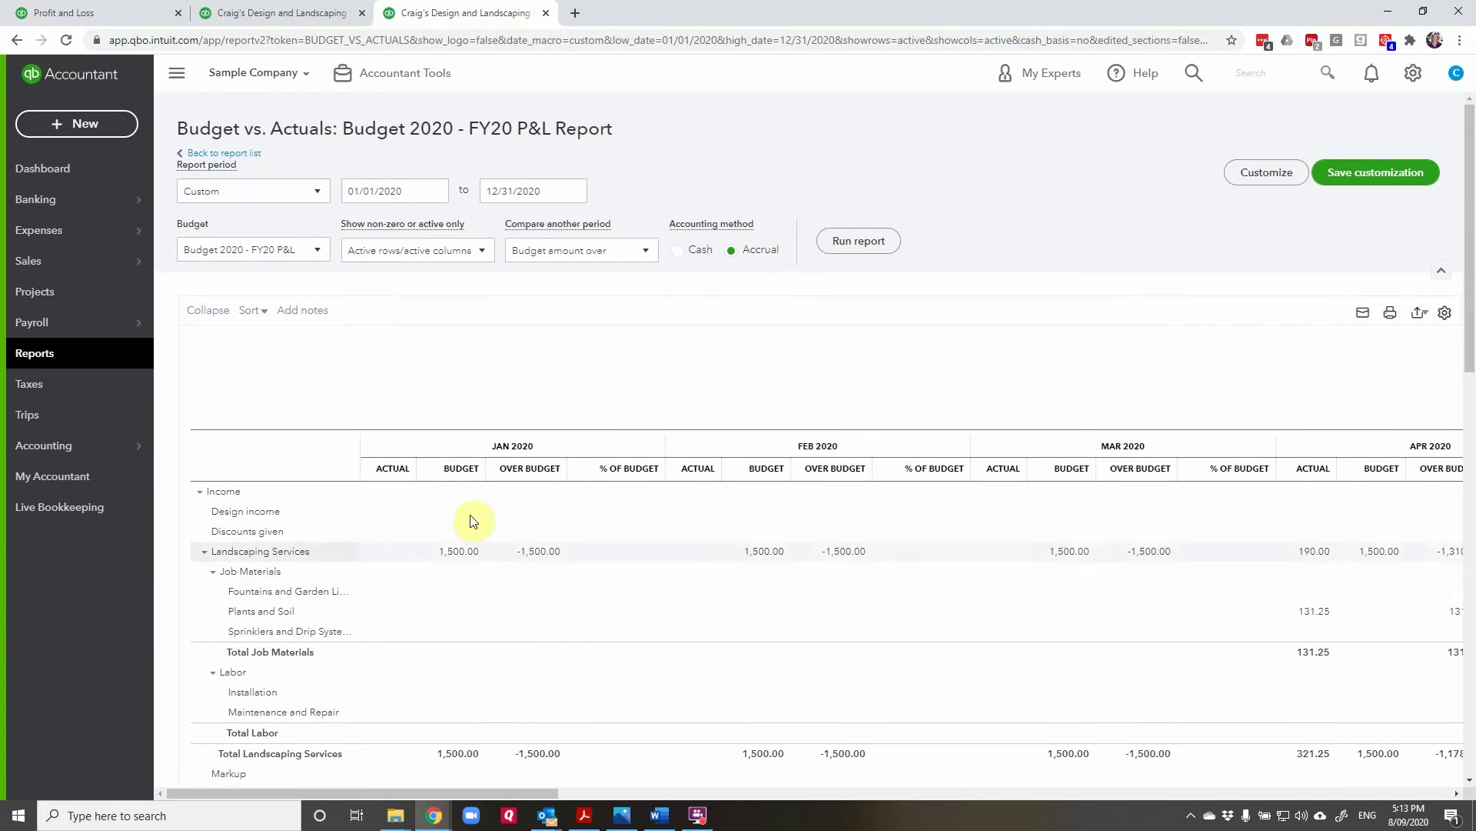